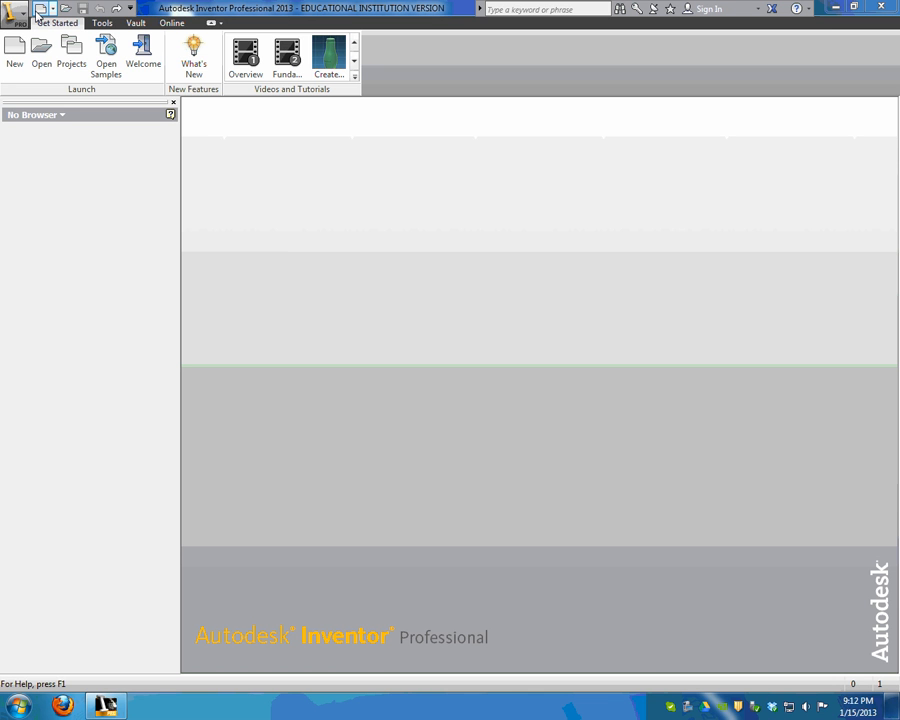
Step: Create a part from the English Standard (in).ipt template and start a 2D sketch on the front XY plane
click(40, 9)
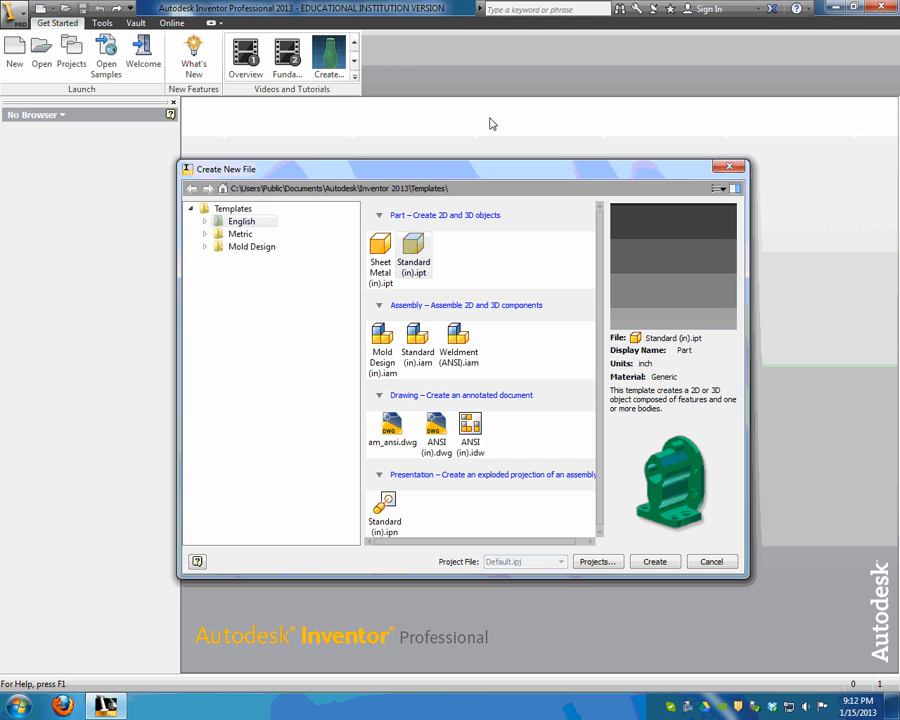
click(410, 281)
click(655, 561)
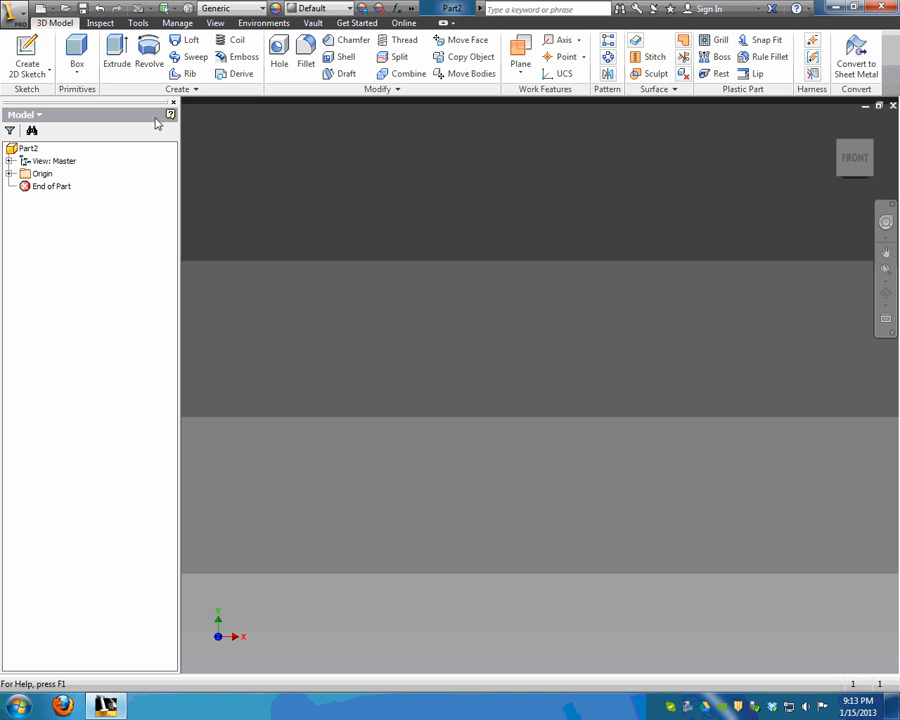
click(27, 55)
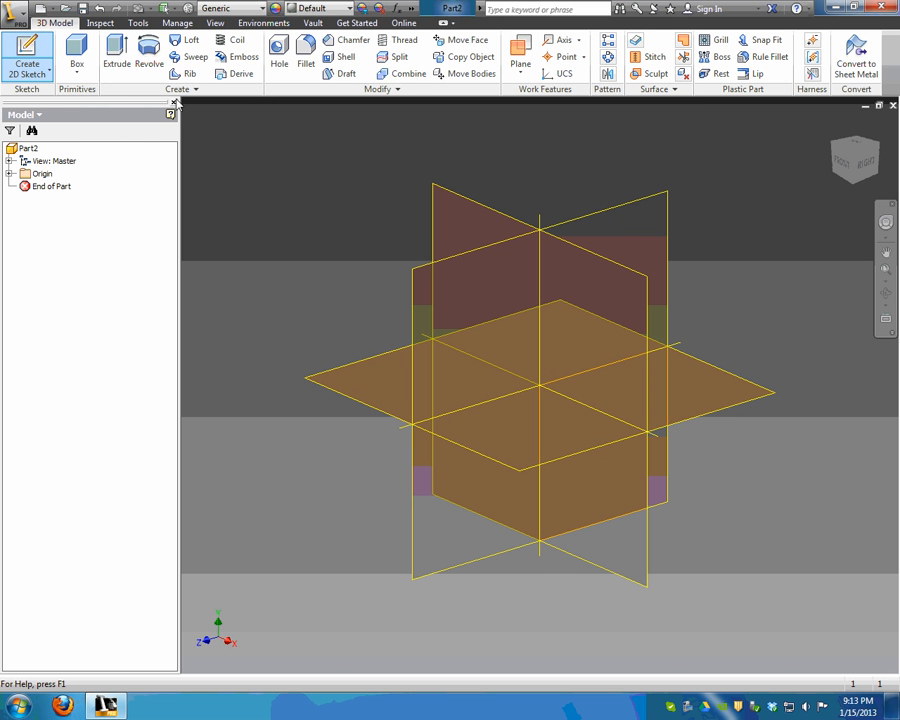
click(490, 232)
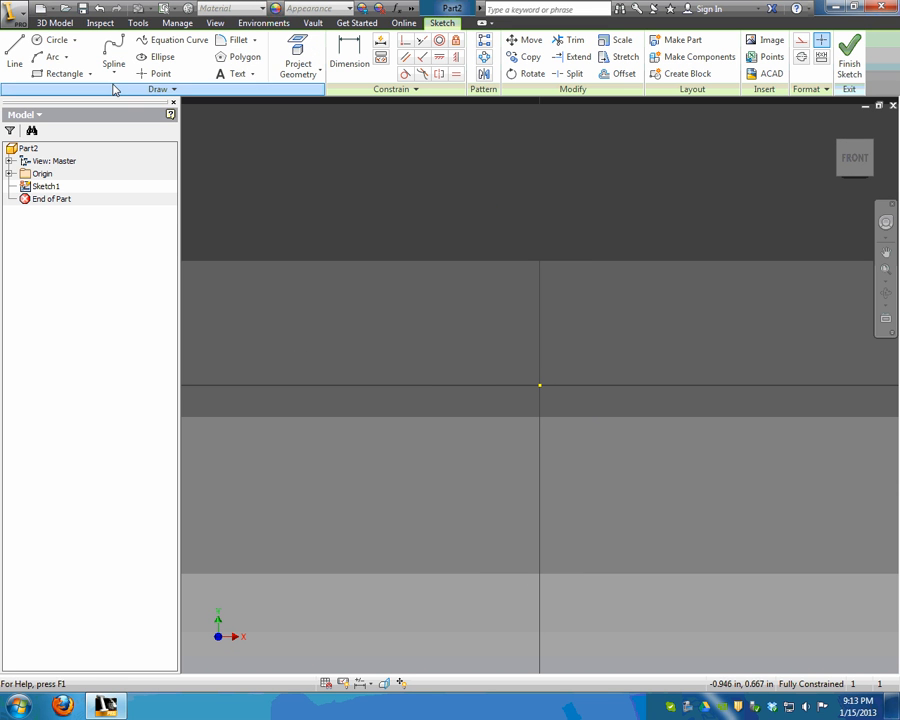
Step: Sketch a circle of 1 in diameter centred on the origin and finish the sketch
click(52, 41)
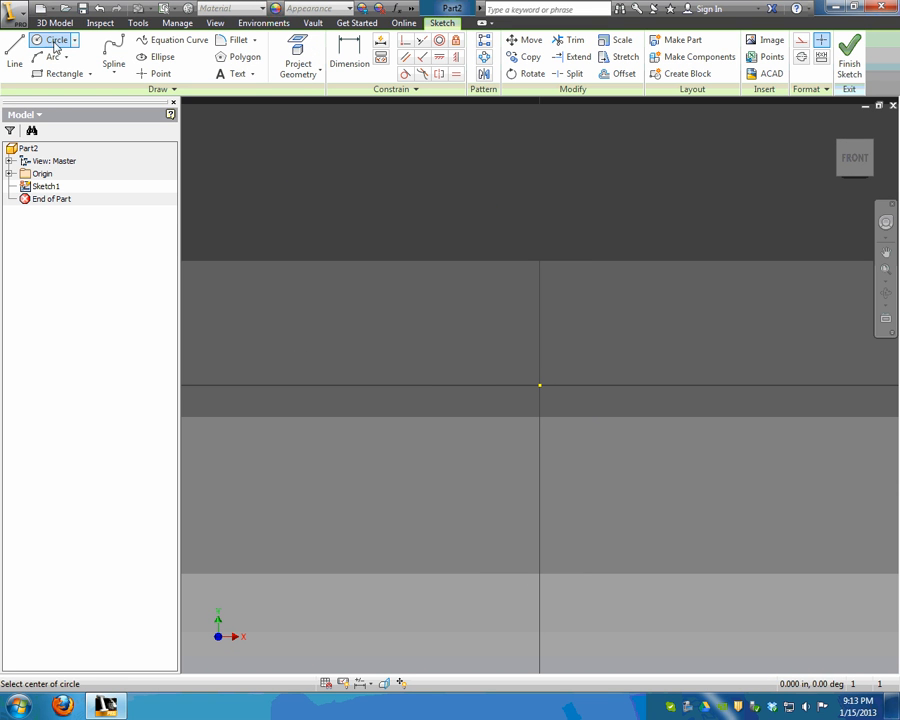
click(543, 386)
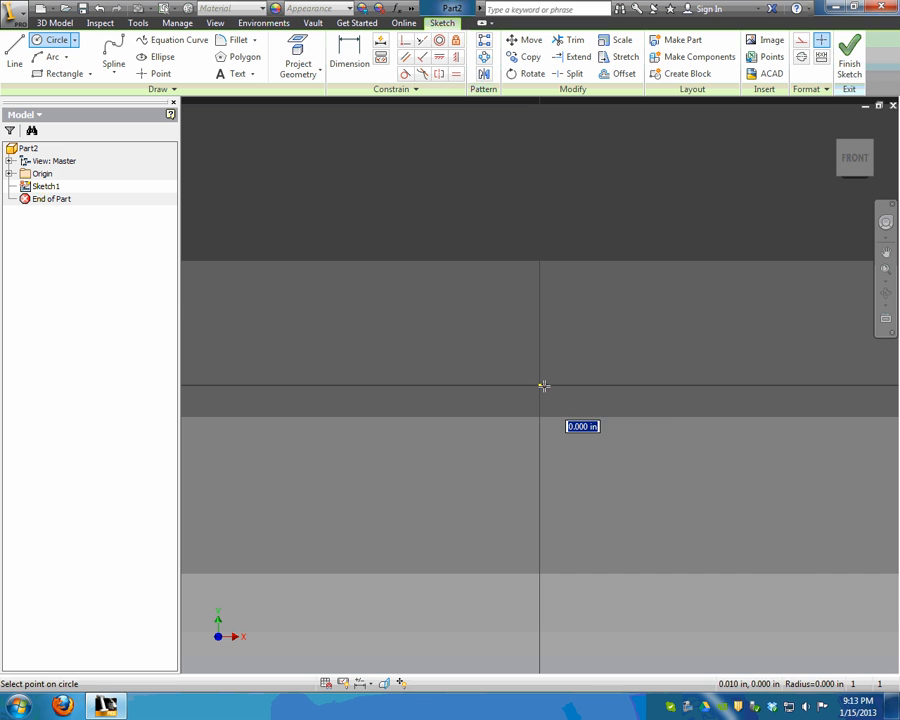
click(544, 385)
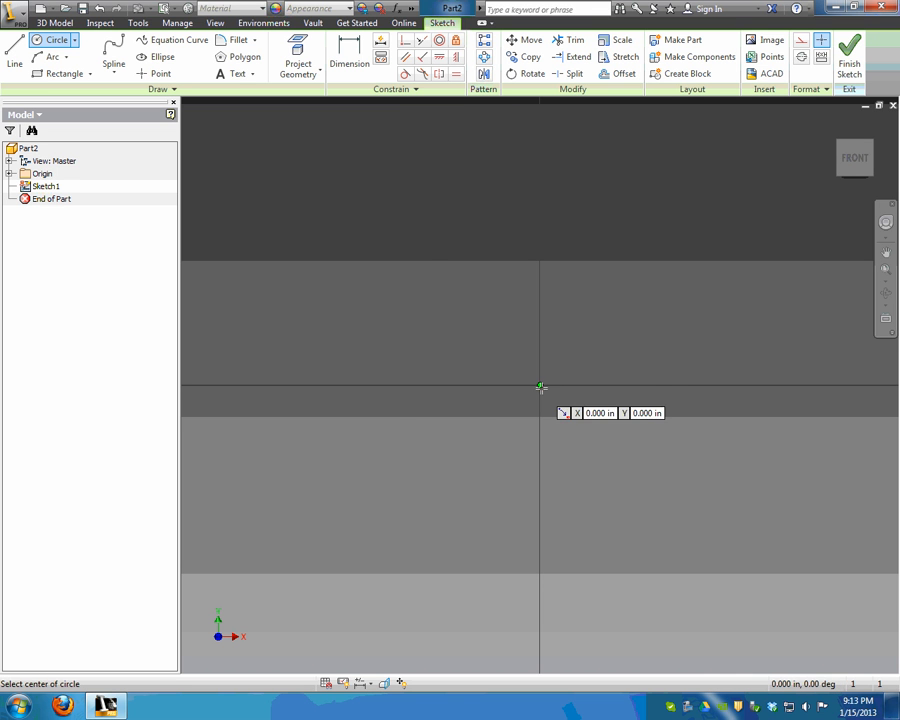
click(538, 385)
text(1)
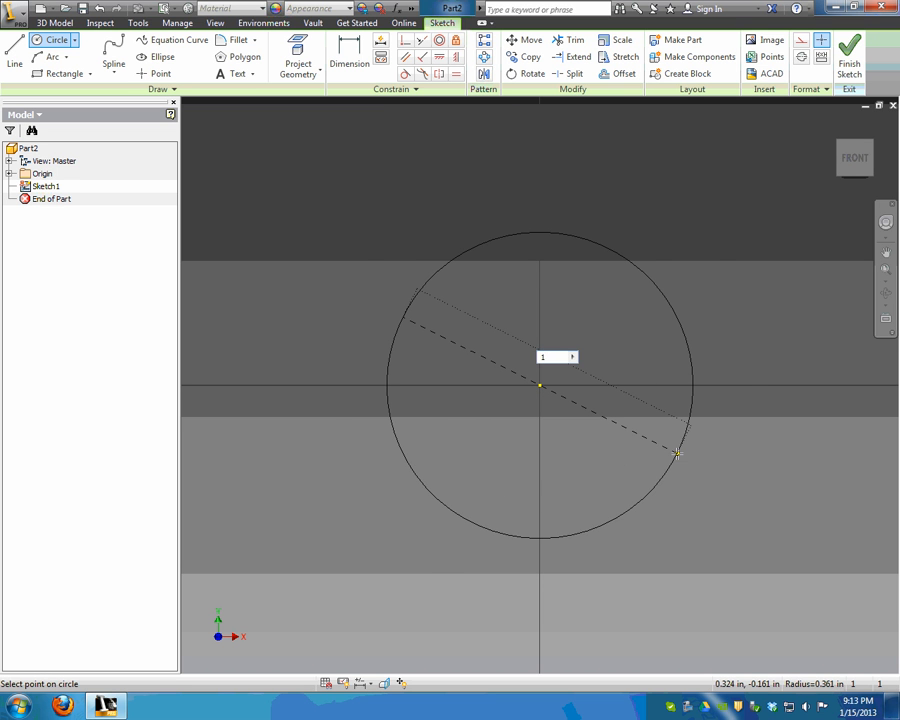
key(Return)
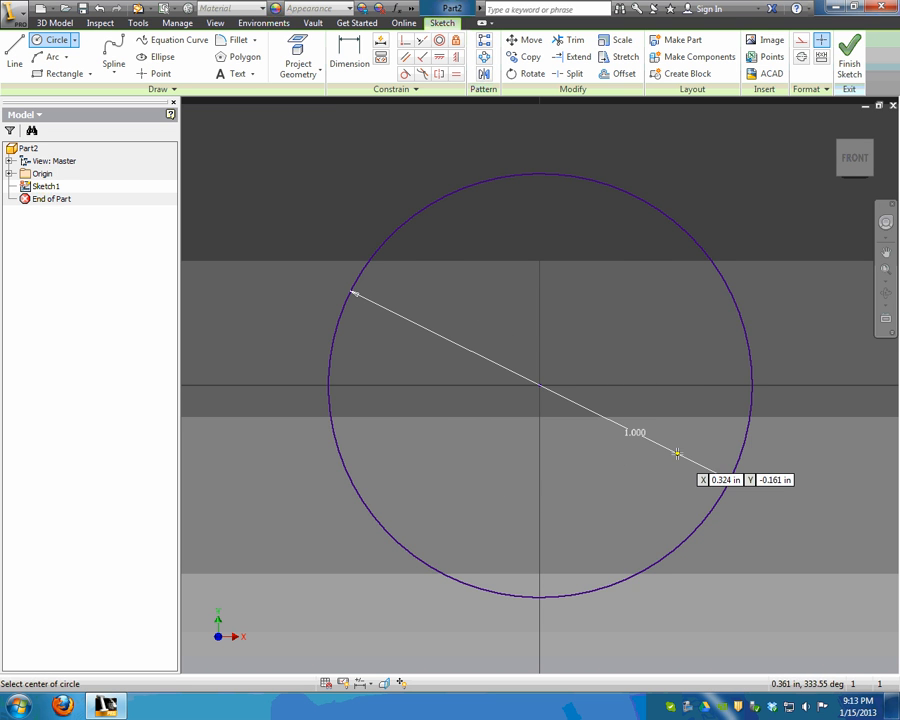
key(Escape)
click(849, 62)
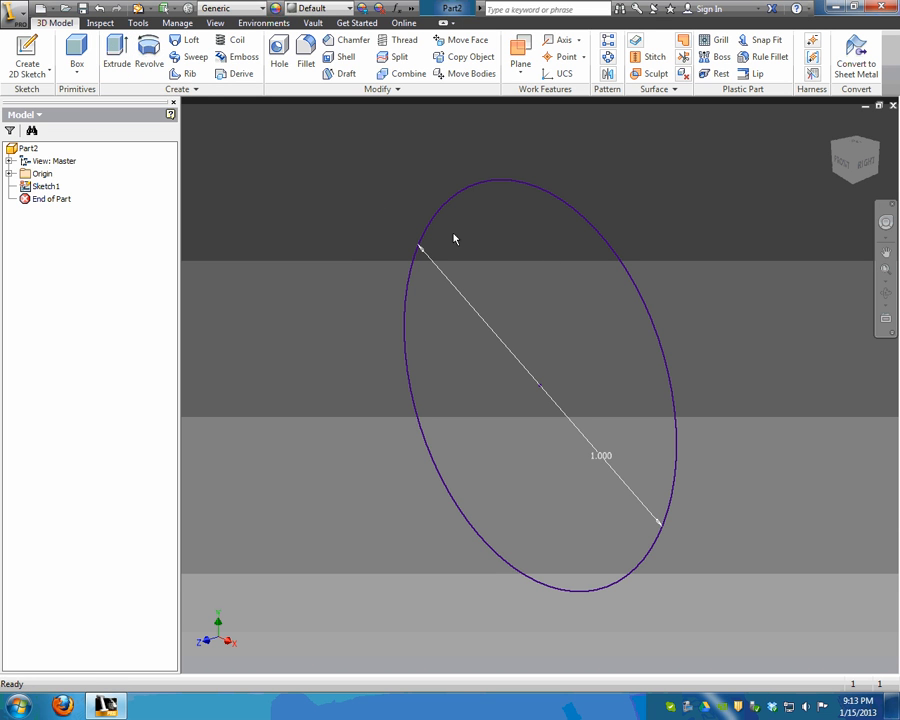
Step: Extrude the circle 1 in into a solid cylinder
click(120, 68)
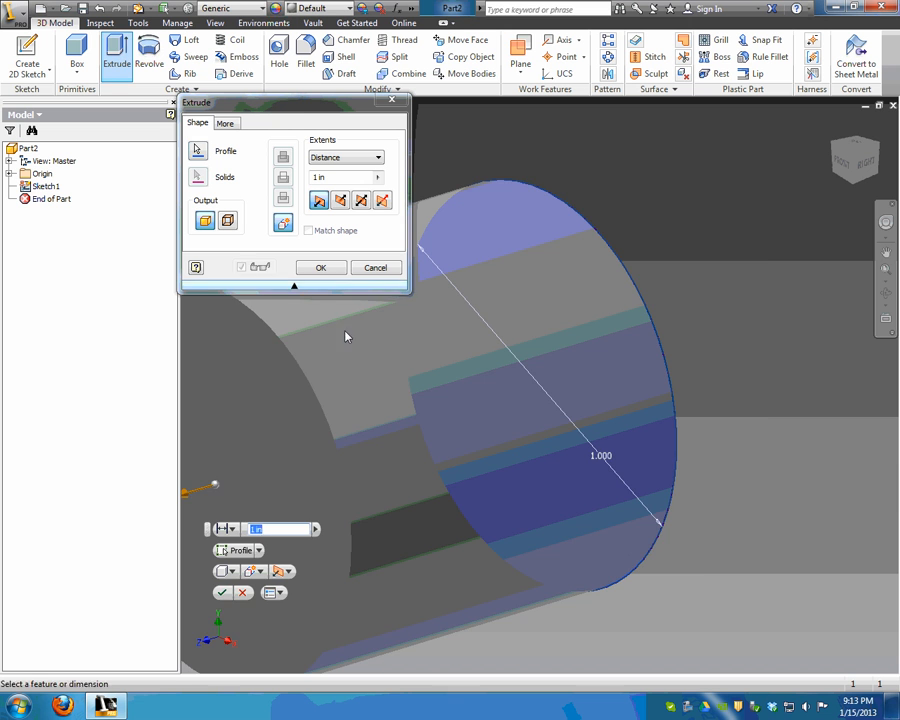
middle_drag(406, 343, 535, 311)
scroll(535, 311, up, 3)
middle_drag(487, 277, 507, 313)
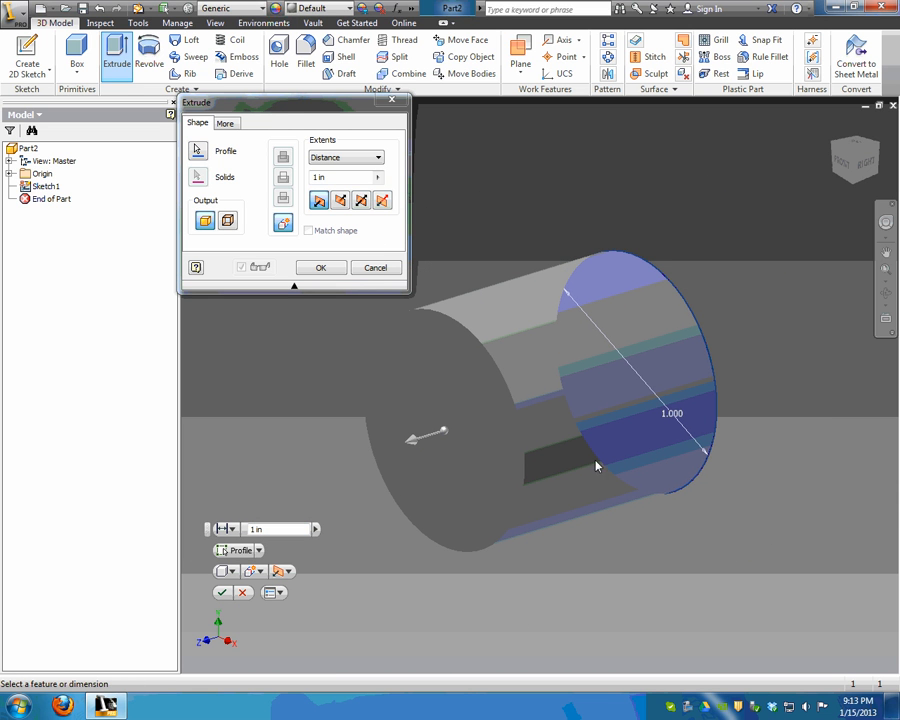
click(321, 271)
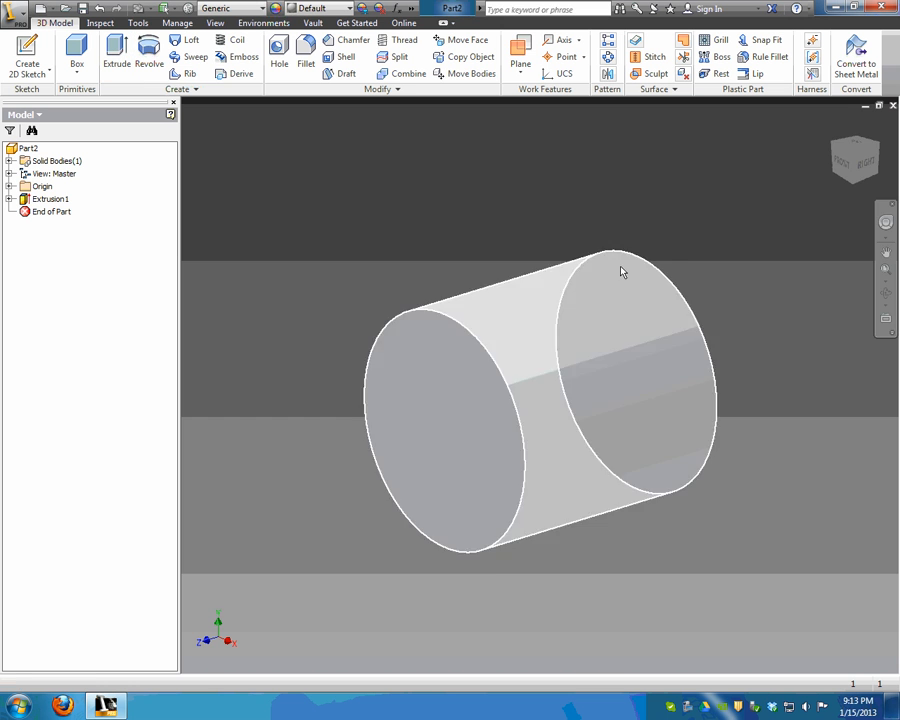
Step: Set the cylinder's material to Brass, Soft Yellow
mouse_move(849, 167)
mouse_down()
mouse_move(842, 188)
mouse_move(868, 182)
mouse_move(866, 150)
mouse_move(832, 162)
mouse_move(856, 156)
mouse_up()
click(834, 126)
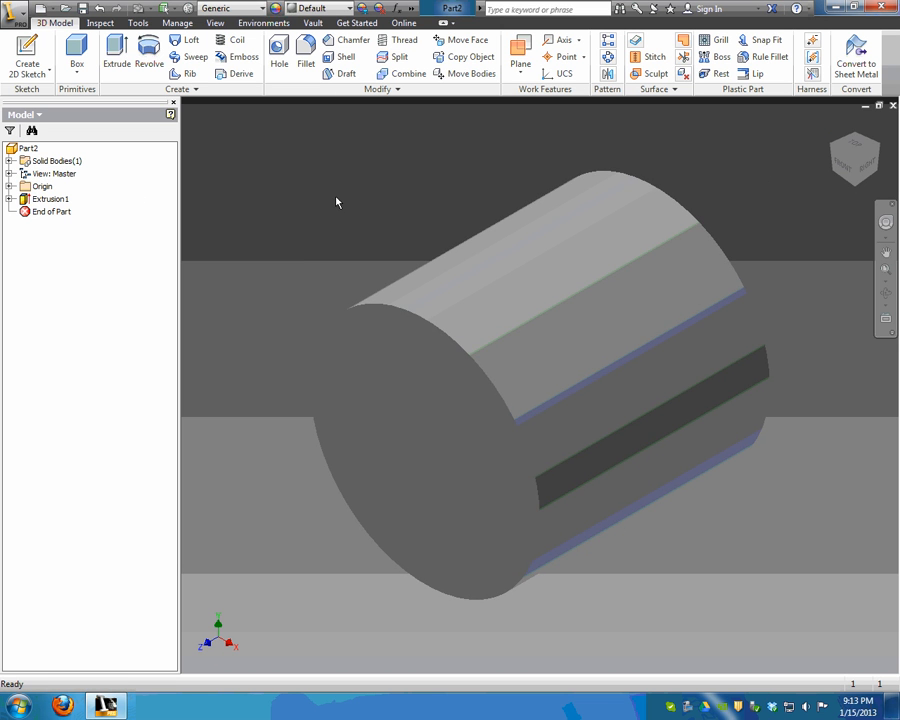
click(219, 14)
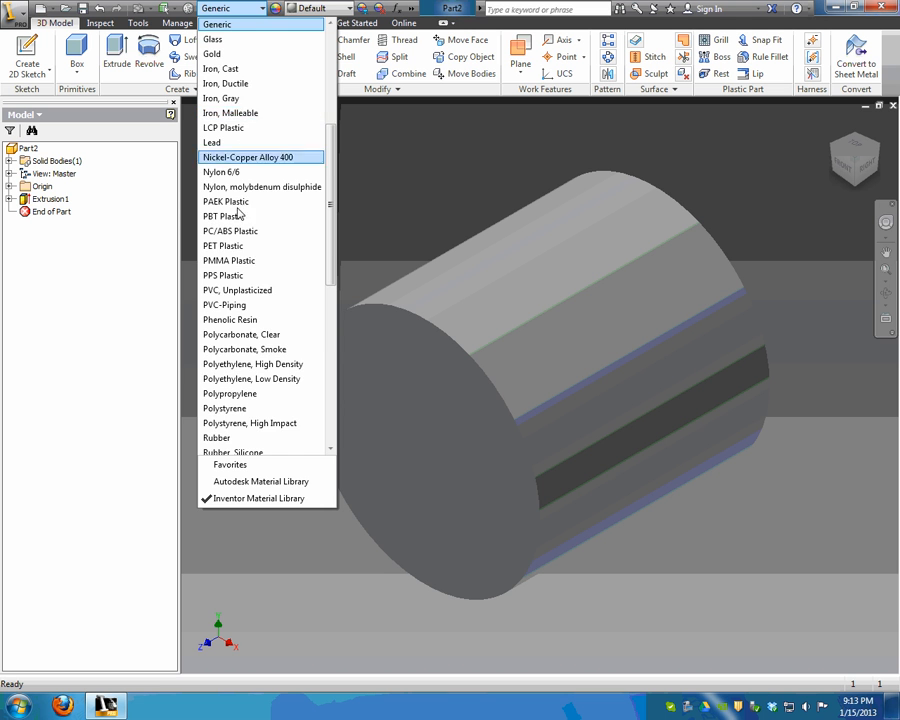
scroll(238, 213, down, 10)
scroll(240, 327, up, 9)
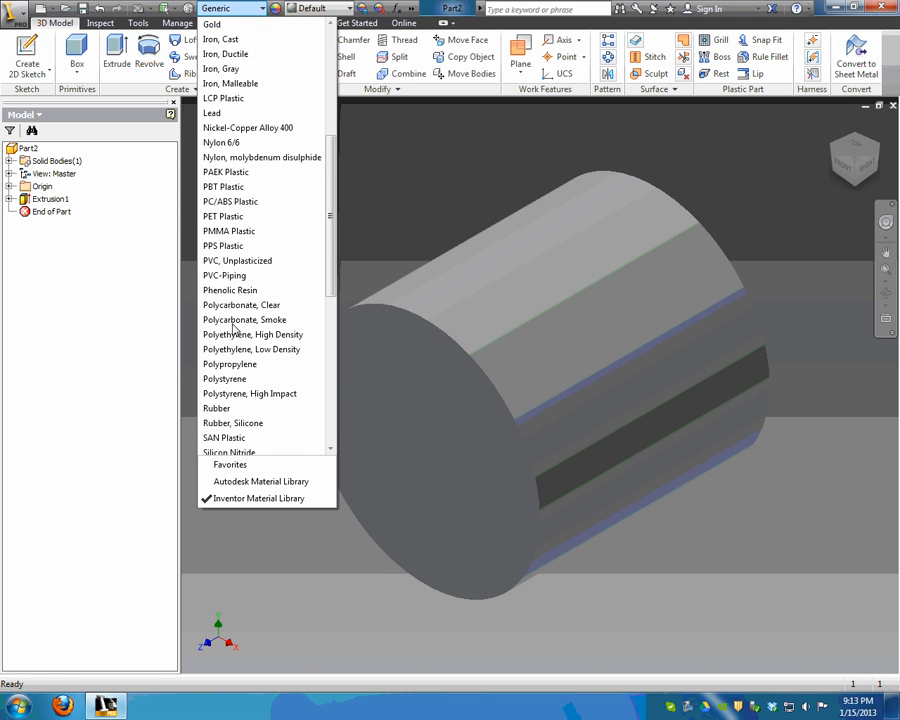
scroll(235, 315, up, 5)
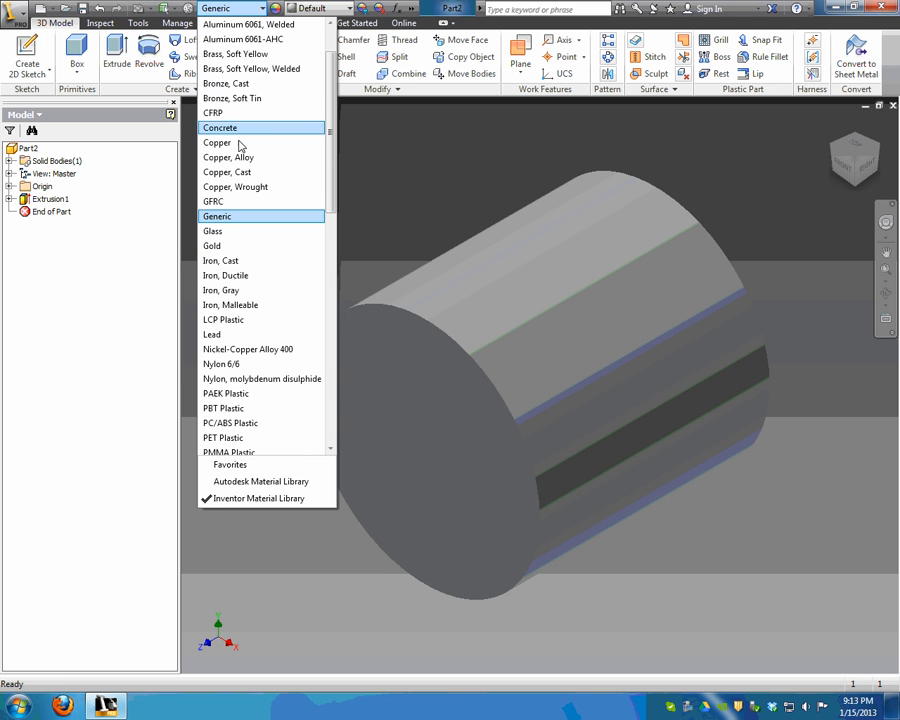
scroll(240, 147, up, 2)
click(242, 113)
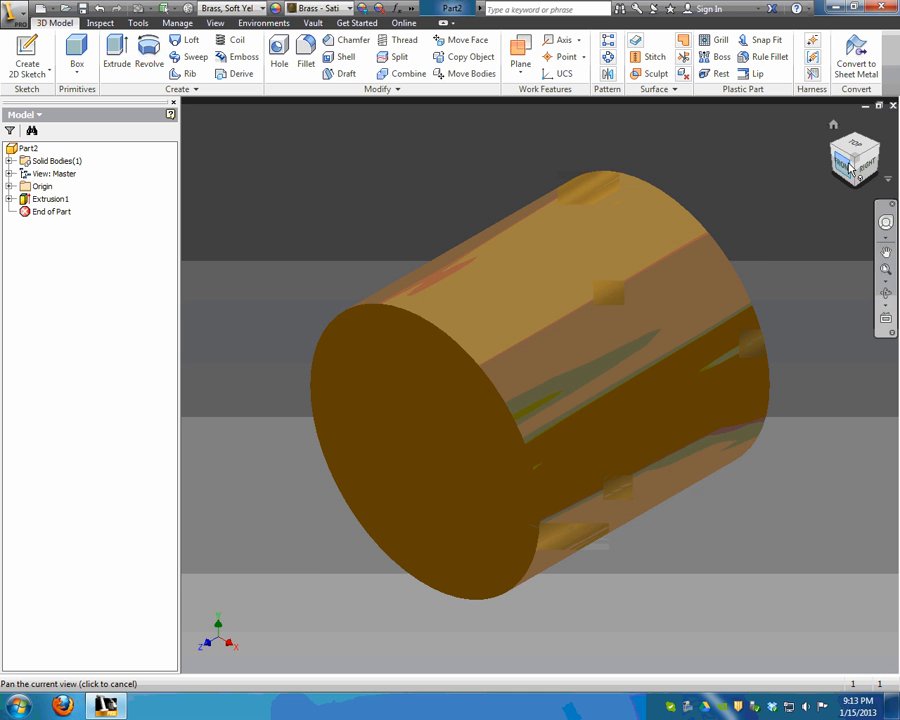
Step: Set the cylinder's material to Stainless Steel, with the part shown in the home view
mouse_move(855, 168)
mouse_down()
mouse_move(878, 140)
mouse_move(872, 95)
mouse_move(860, 158)
mouse_up()
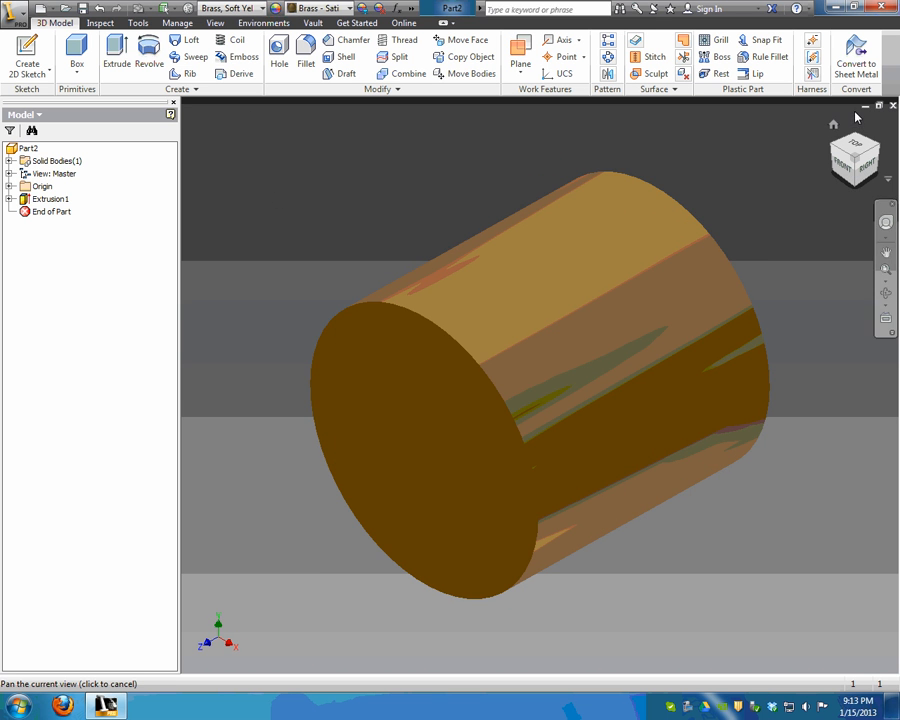
click(833, 127)
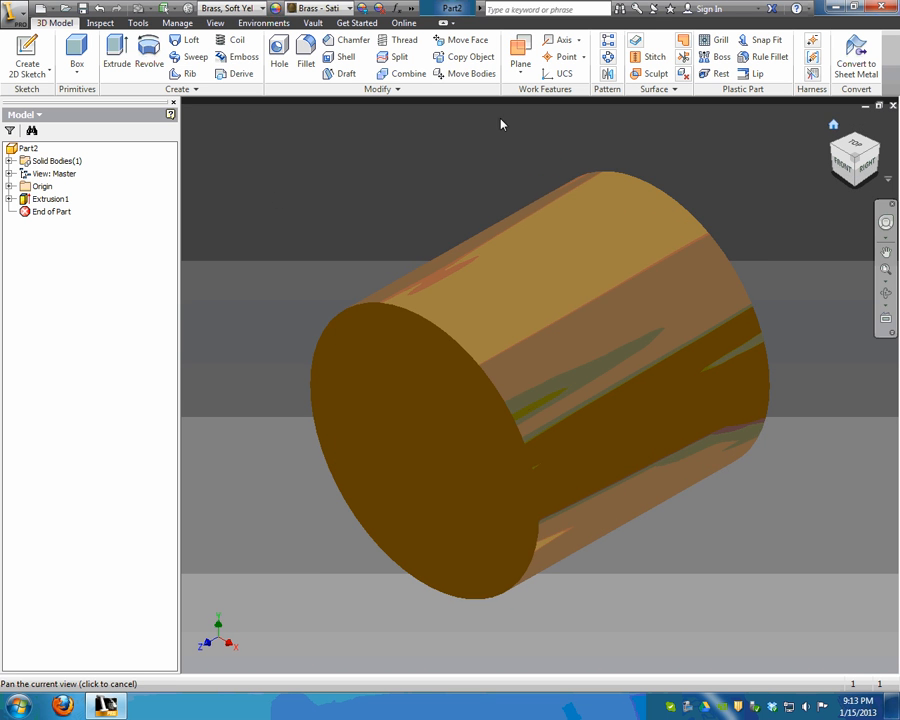
click(258, 8)
scroll(244, 318, down, 6)
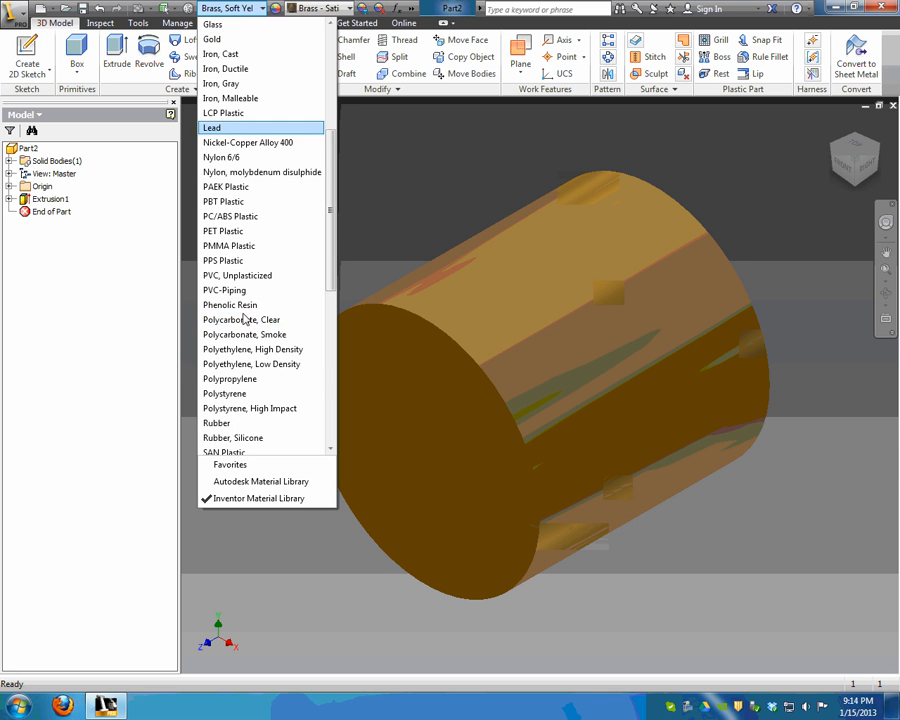
scroll(246, 330, down, 1)
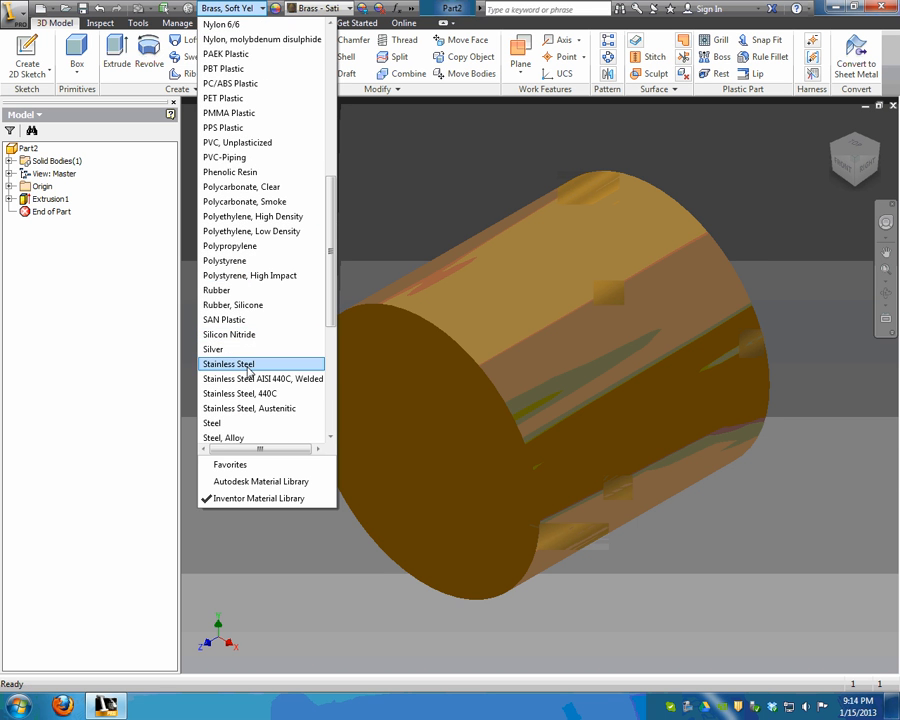
click(245, 362)
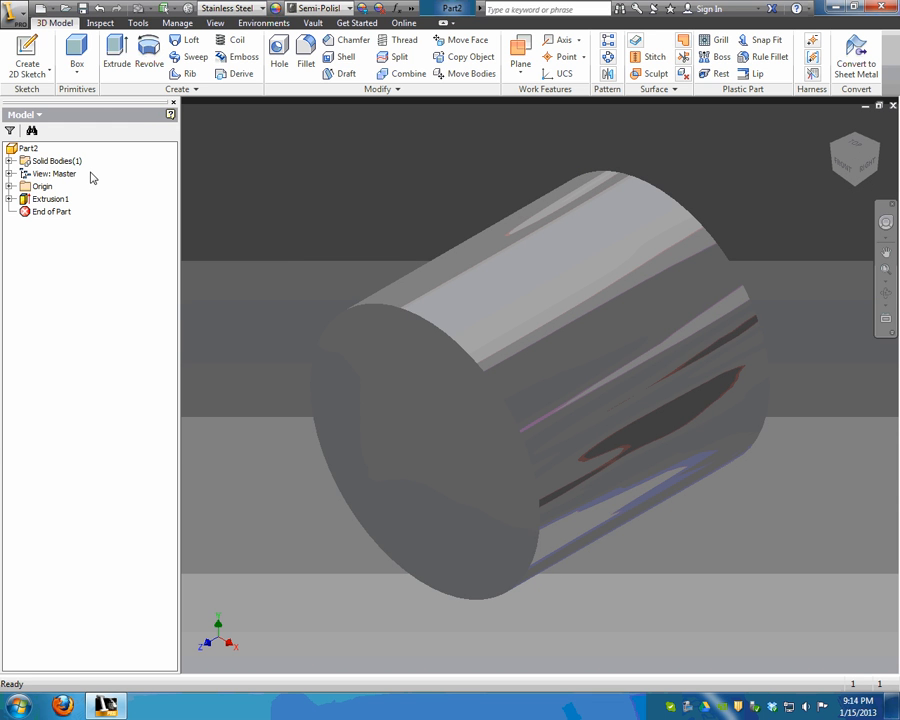
Step: Save the part as Cylinder in the Sophomore Visits folder inside School Related in Dropbox
click(11, 15)
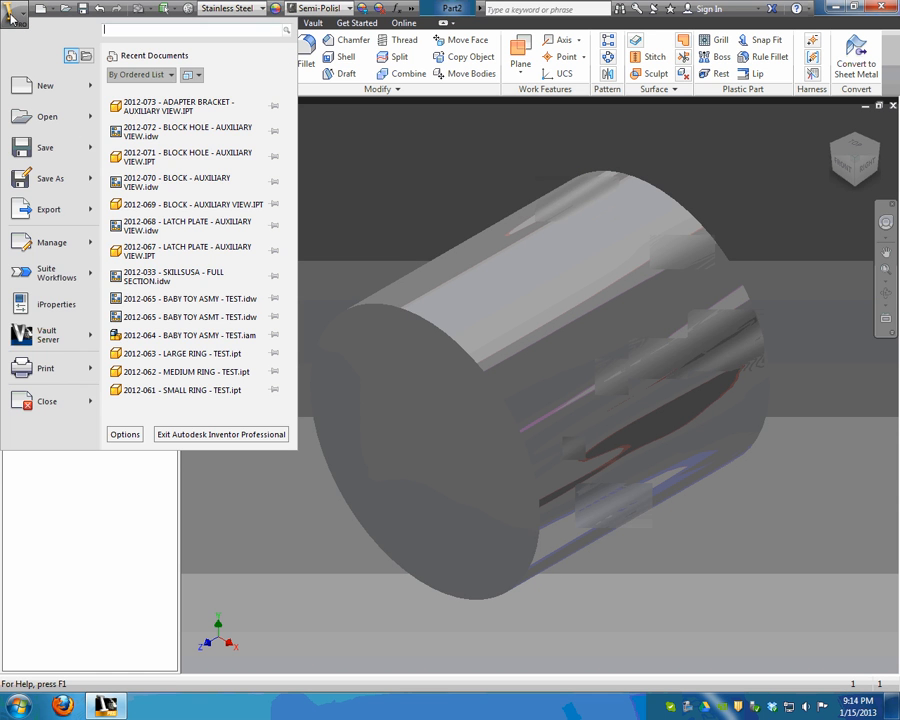
click(60, 178)
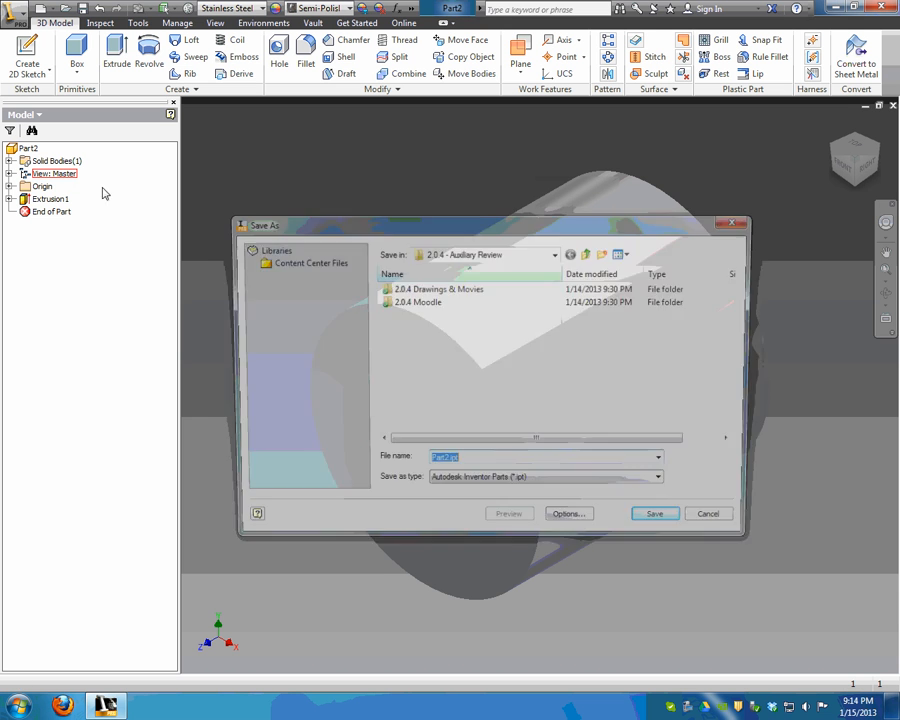
click(452, 256)
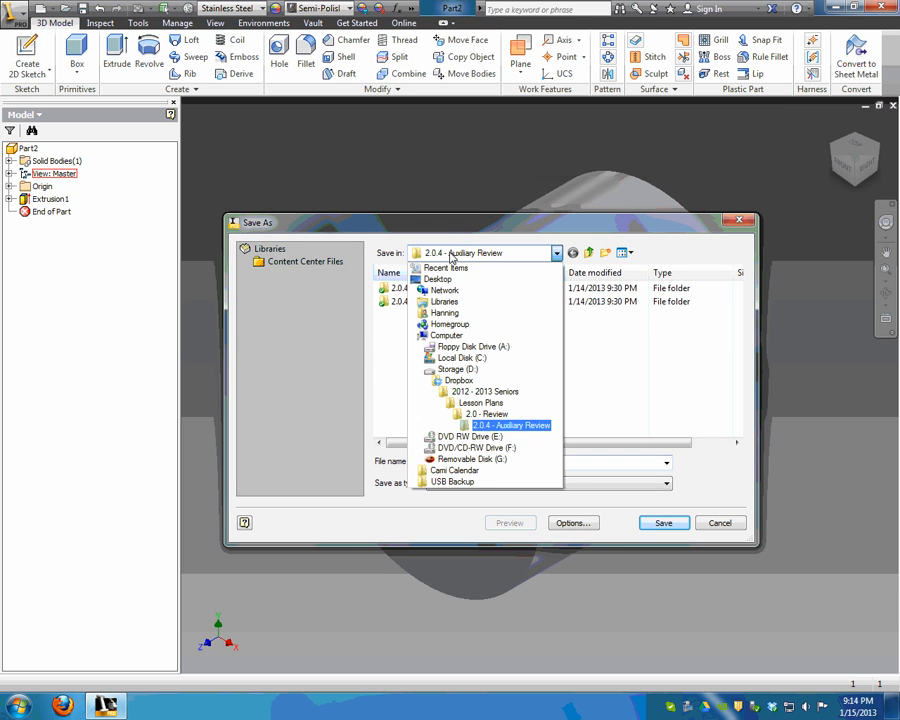
click(457, 380)
scroll(427, 397, down, 4)
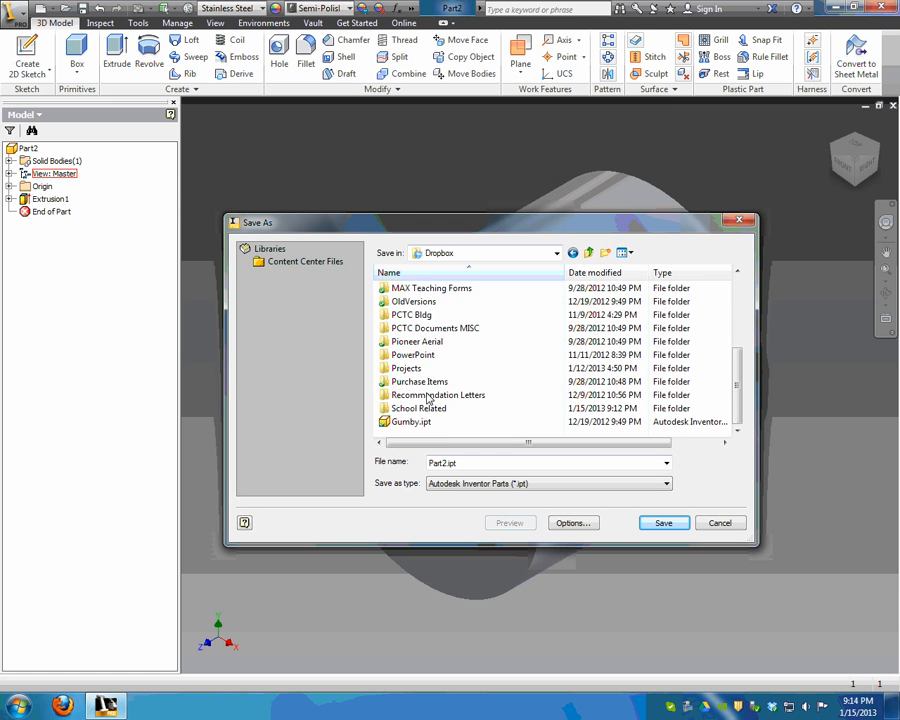
scroll(426, 406, up, 1)
scroll(425, 414, down, 1)
double_click(425, 410)
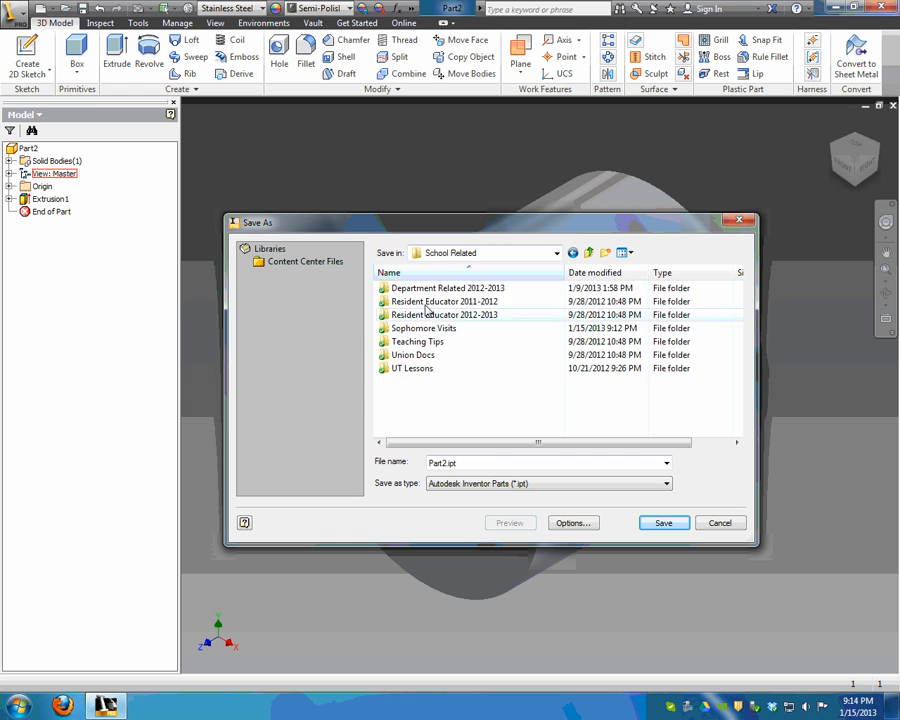
double_click(437, 330)
double_click(471, 463)
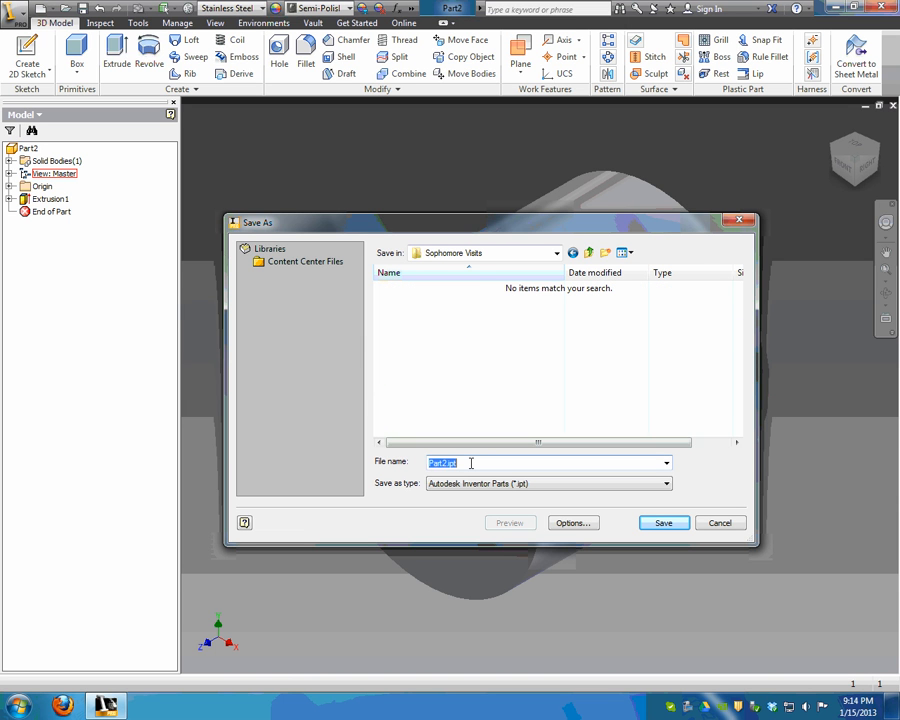
text(Cylinder)
key(Return)
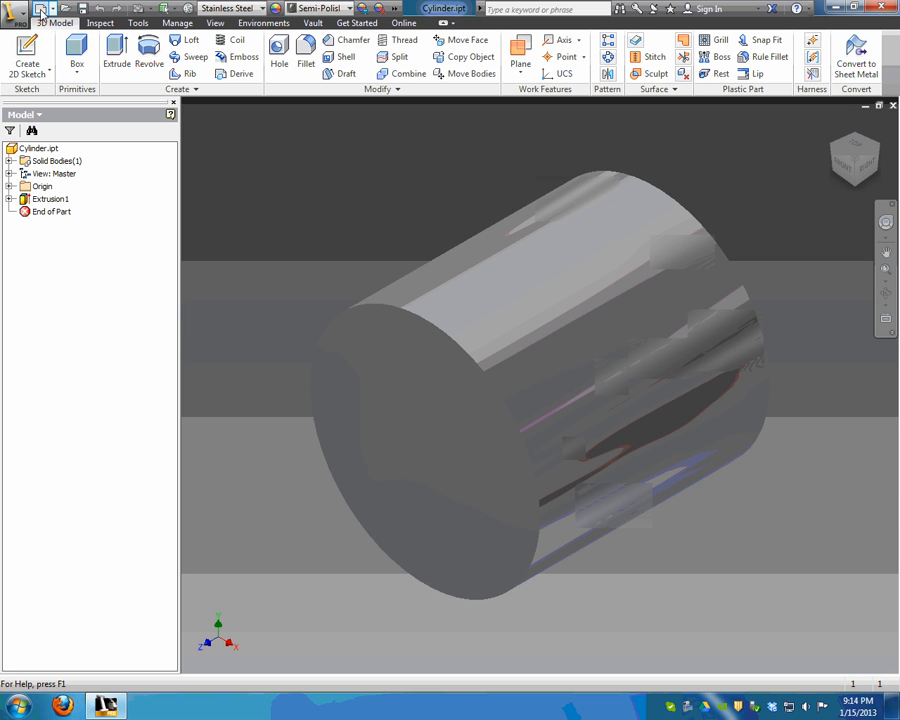
Step: Create a drawing from the English ANSI (in).idw template
click(44, 16)
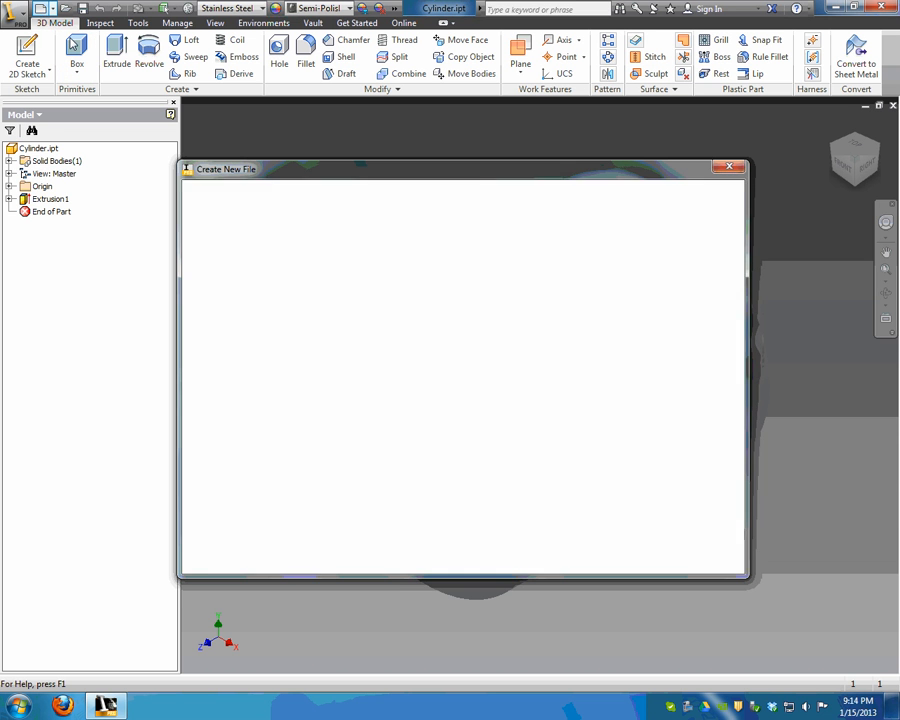
click(470, 428)
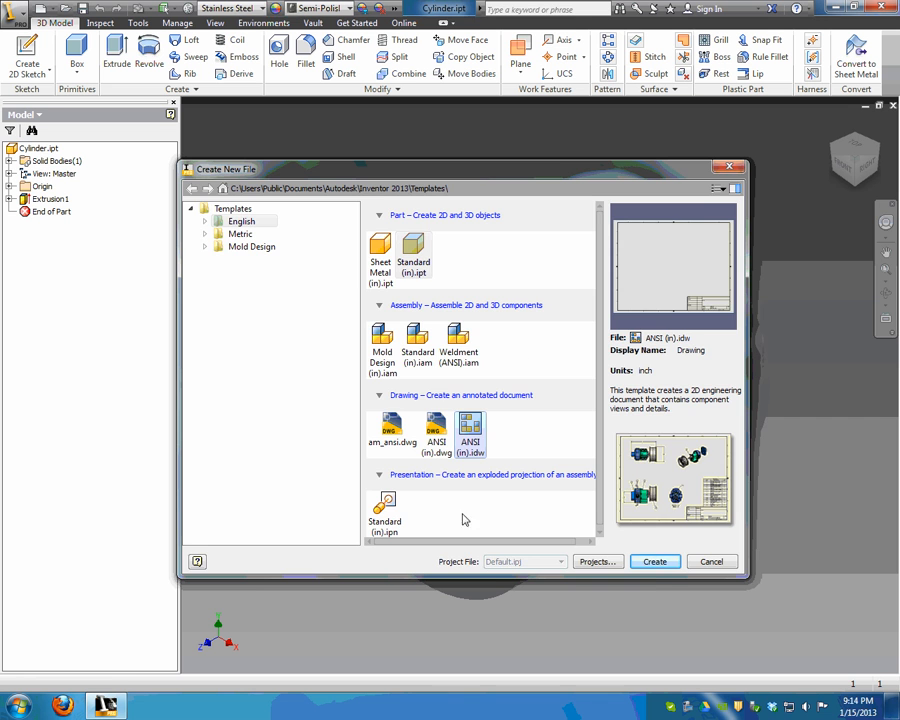
click(653, 564)
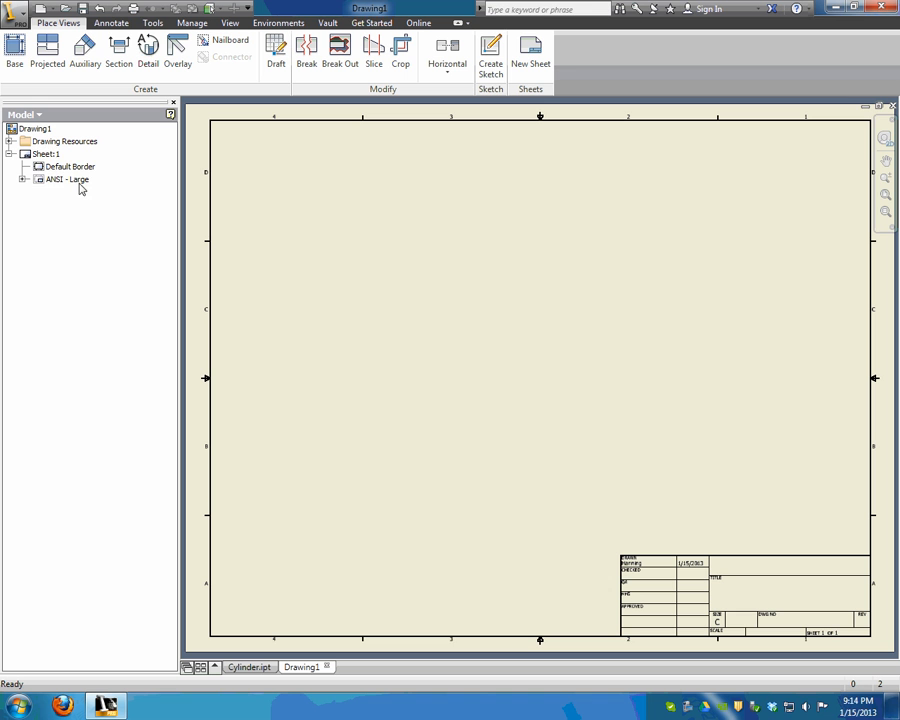
Step: Change the drawing sheet's size to A
click(45, 154)
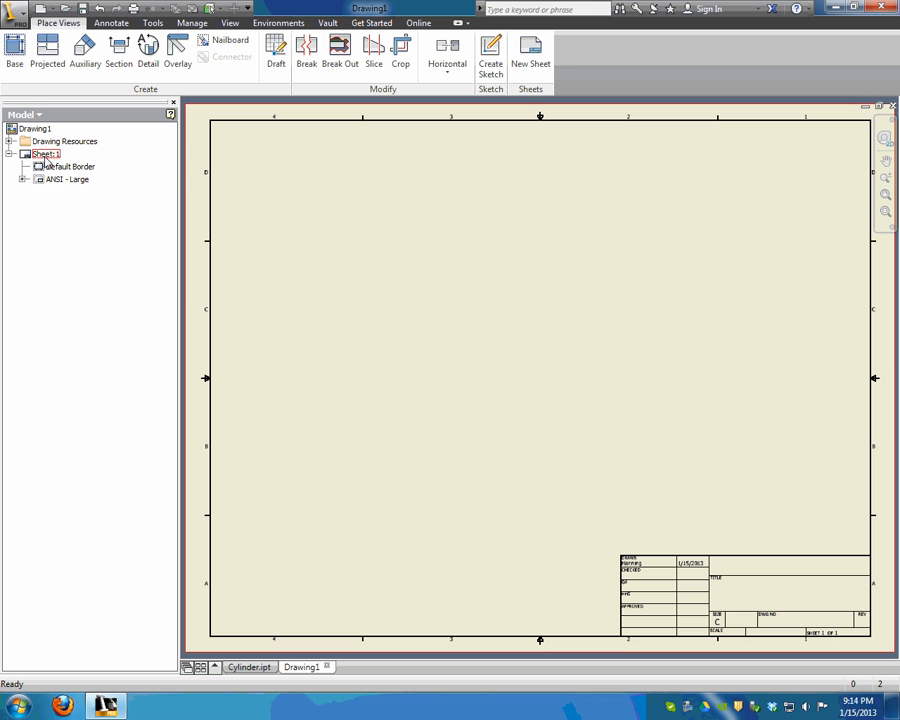
right_click(44, 155)
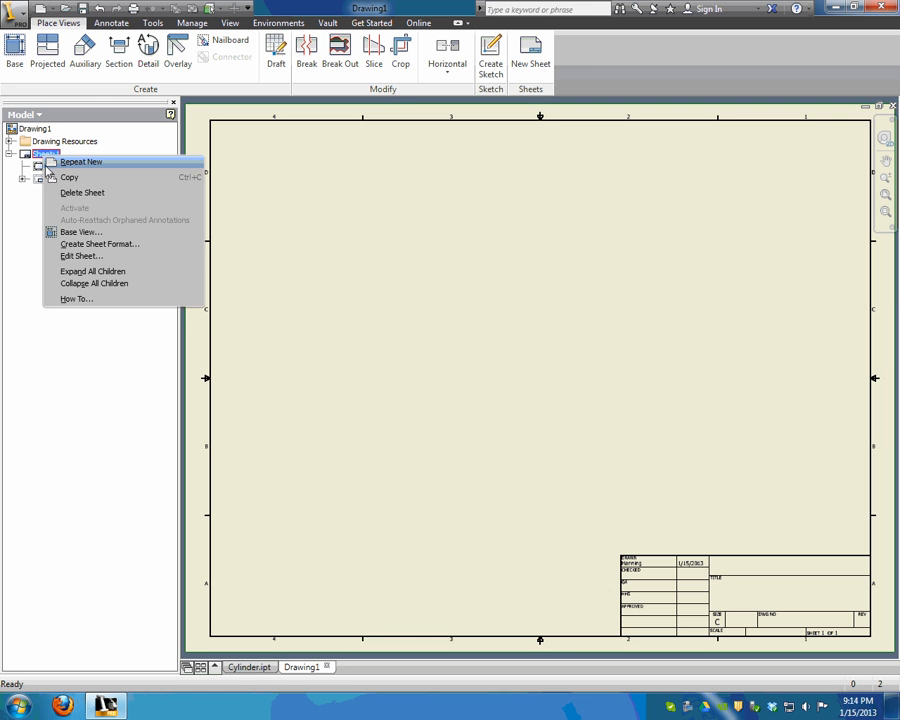
click(100, 256)
click(251, 189)
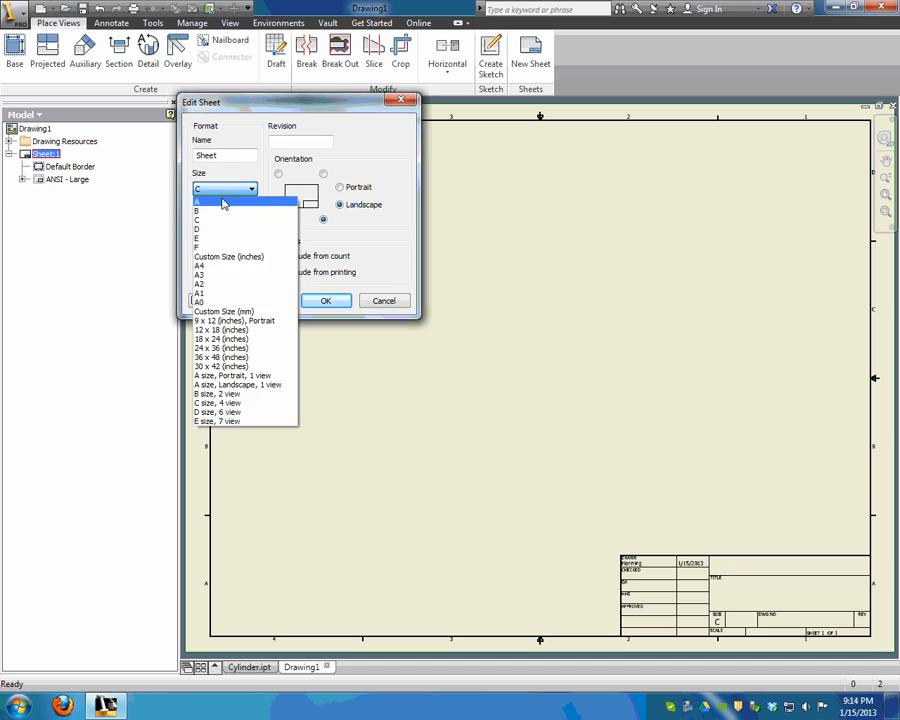
click(225, 200)
click(337, 300)
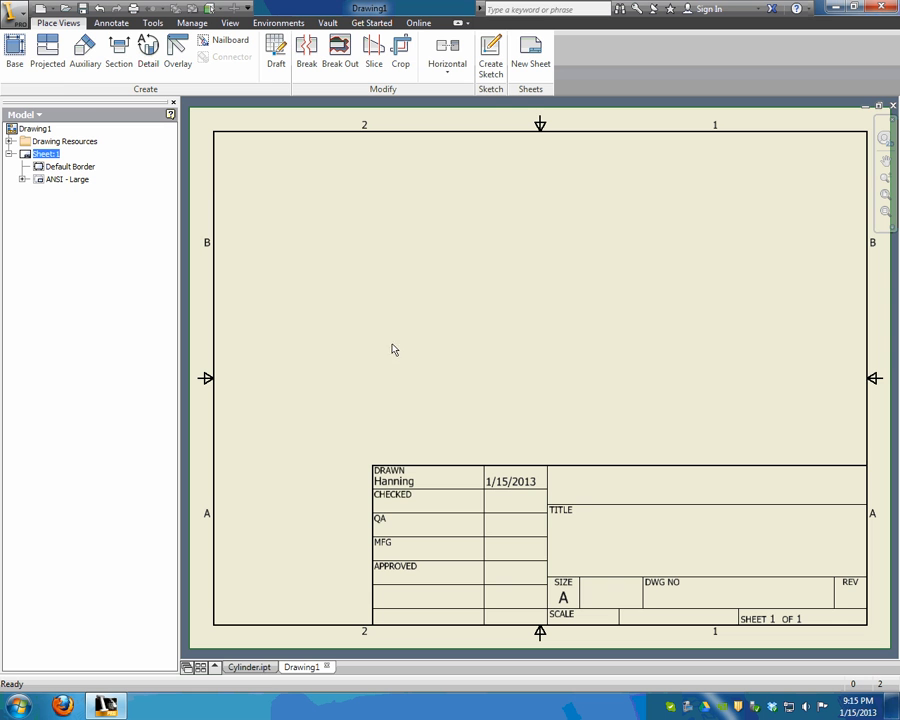
Step: Place a 1:1 base view of Cylinder.ipt on the left half of the sheet, using a custom right-side orientation
click(14, 52)
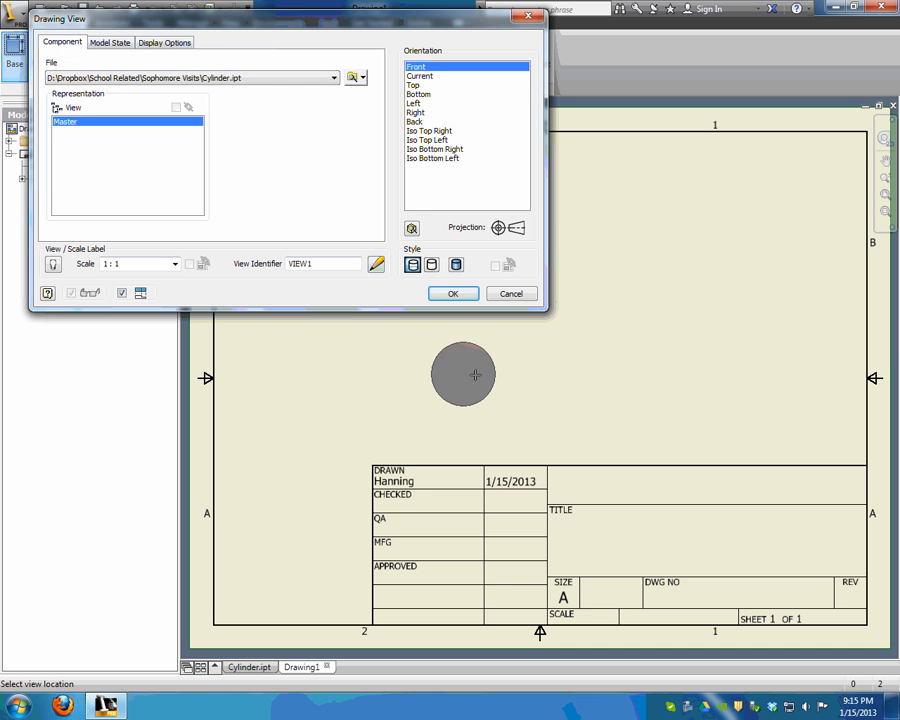
click(412, 229)
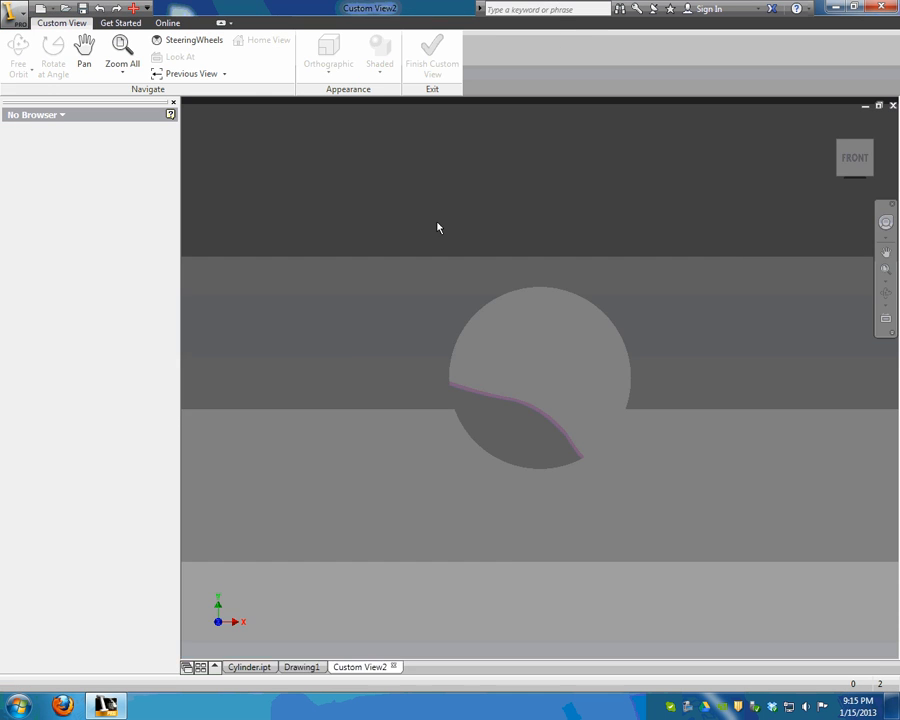
click(868, 170)
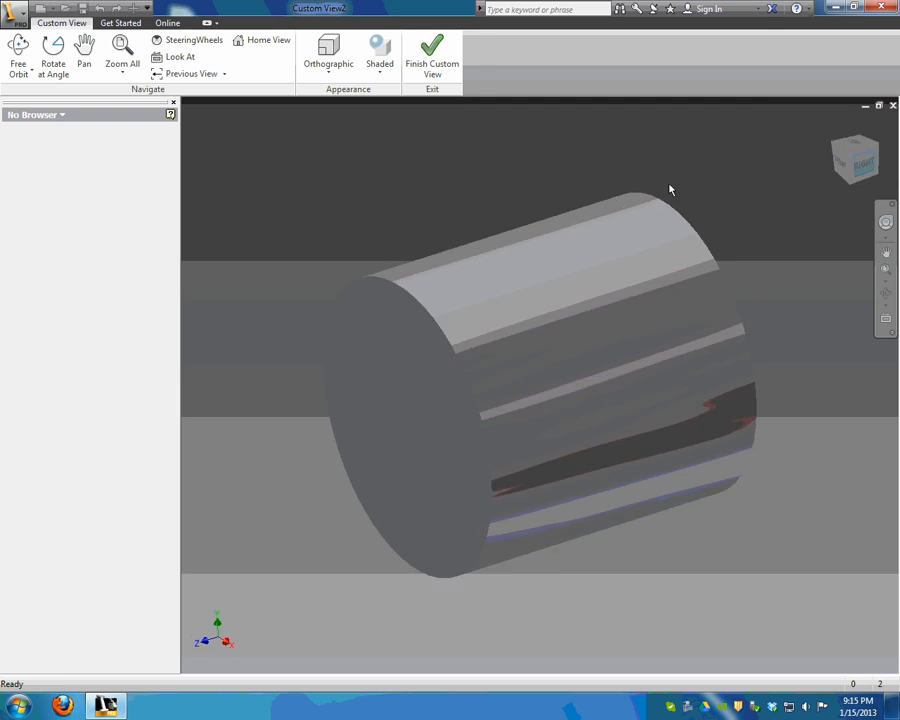
click(432, 58)
scroll(436, 460, up, 2)
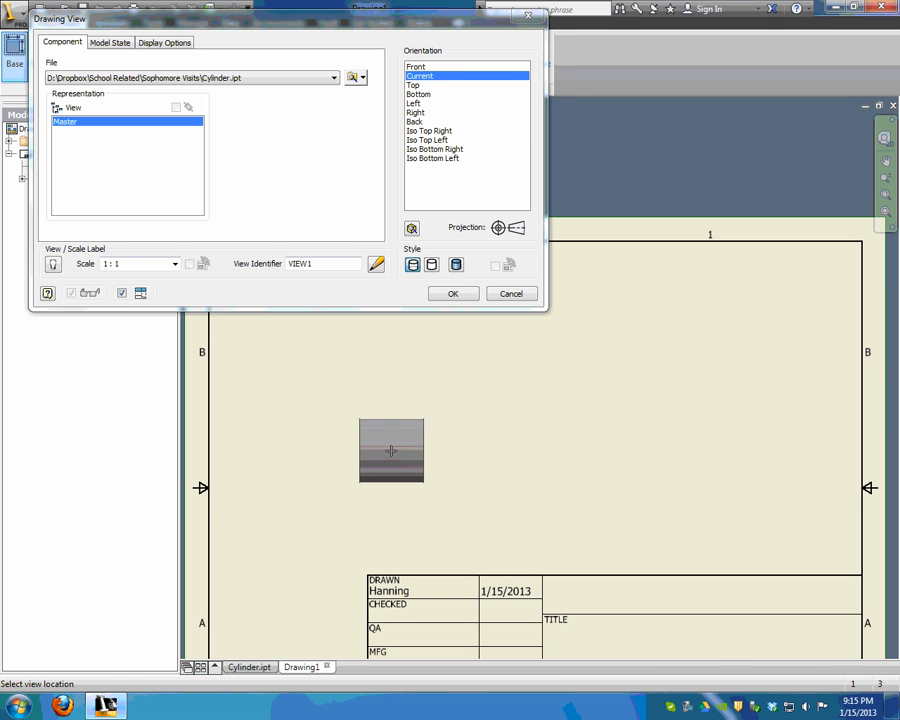
click(418, 433)
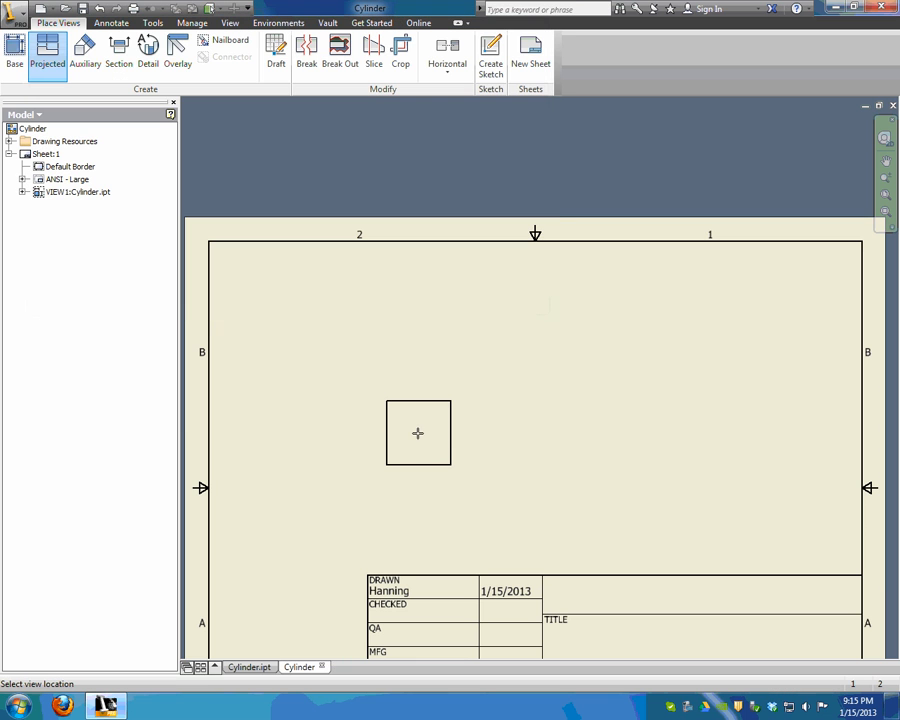
Step: Create projected views of the base view: circular end view beside it, top view above it, and isometric view in the sheet's upper-right corner
click(547, 434)
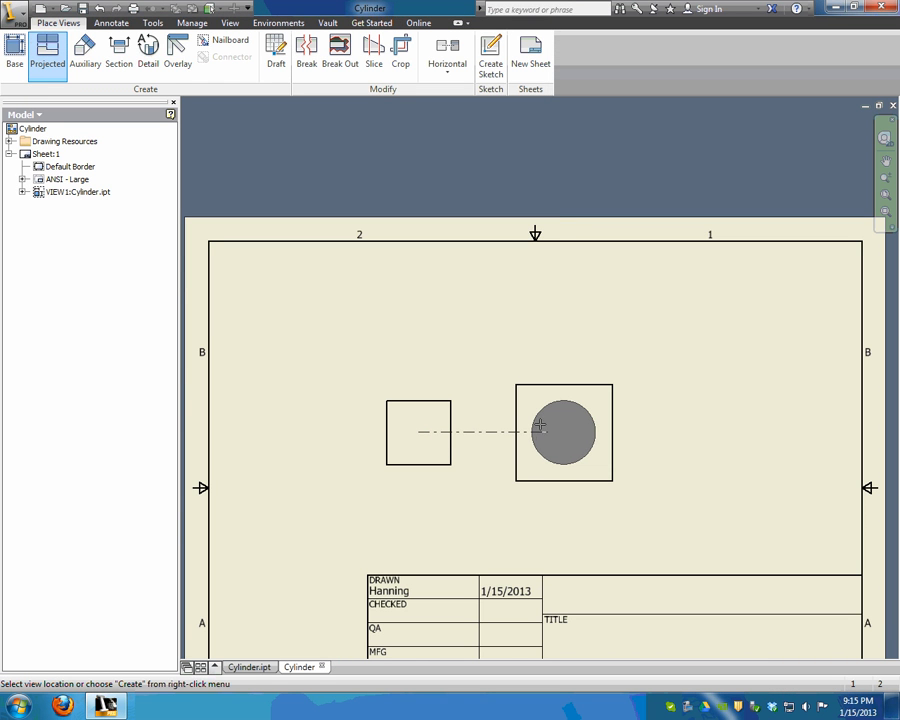
click(418, 302)
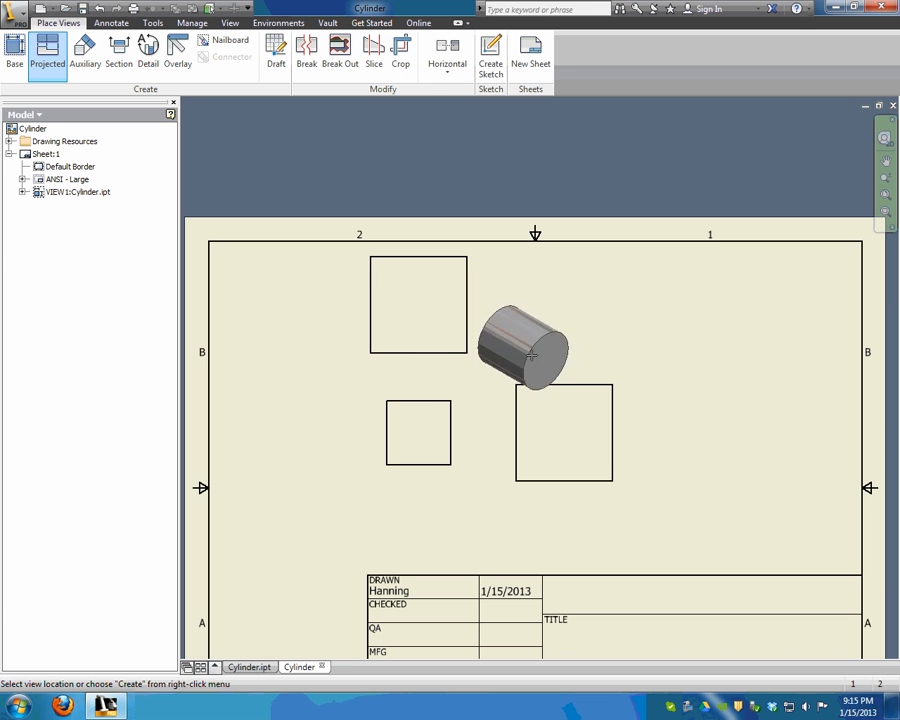
click(773, 316)
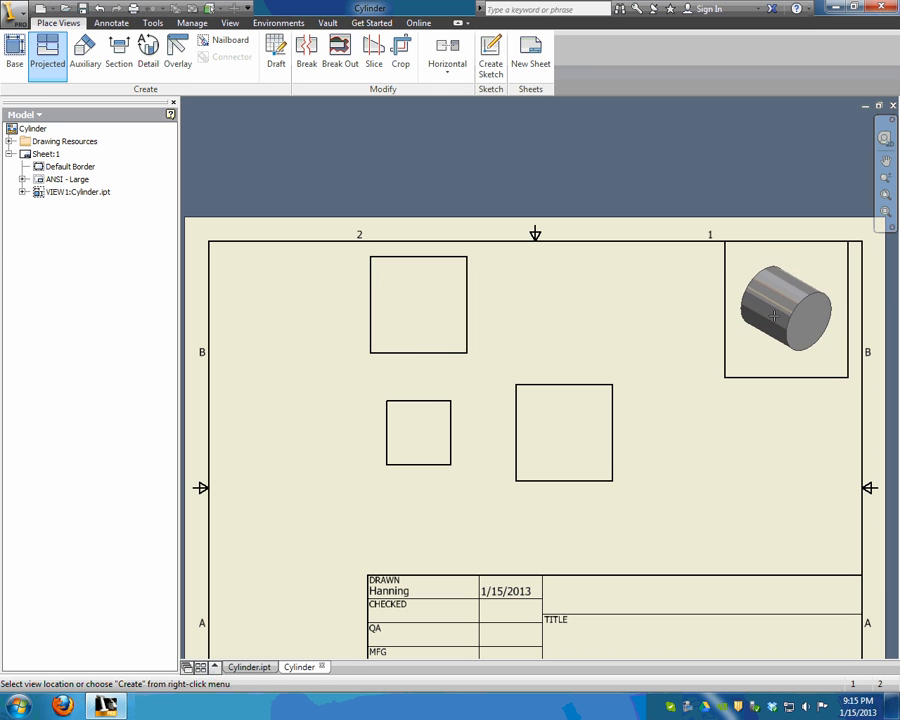
right_click(773, 316)
click(822, 313)
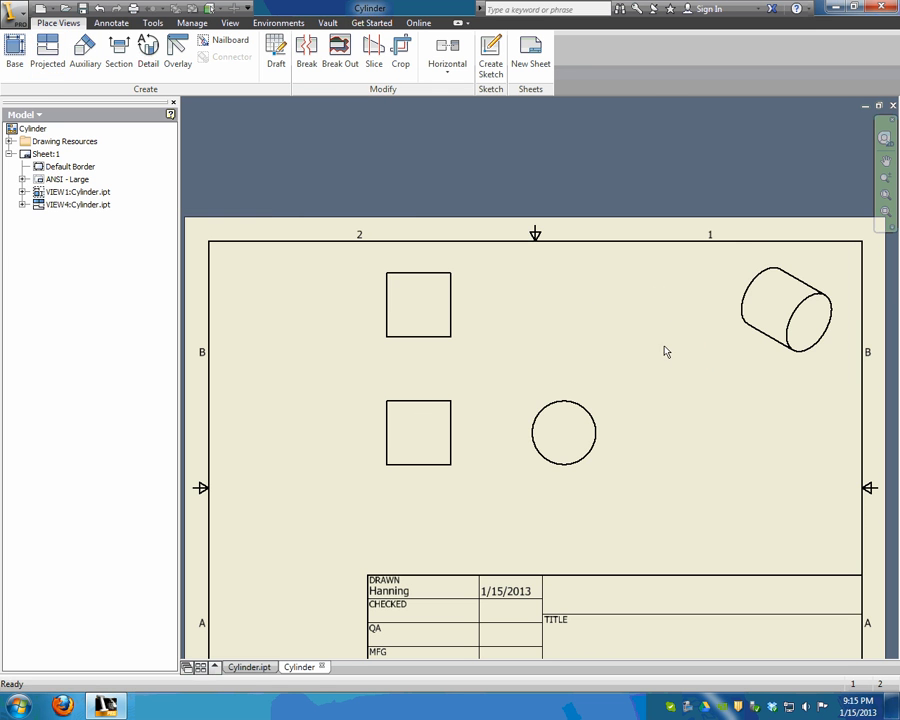
Step: Set the base view and the isometric view to the shaded display style
middle_drag(590, 360, 560, 293)
middle_click(561, 301)
middle_click(561, 301)
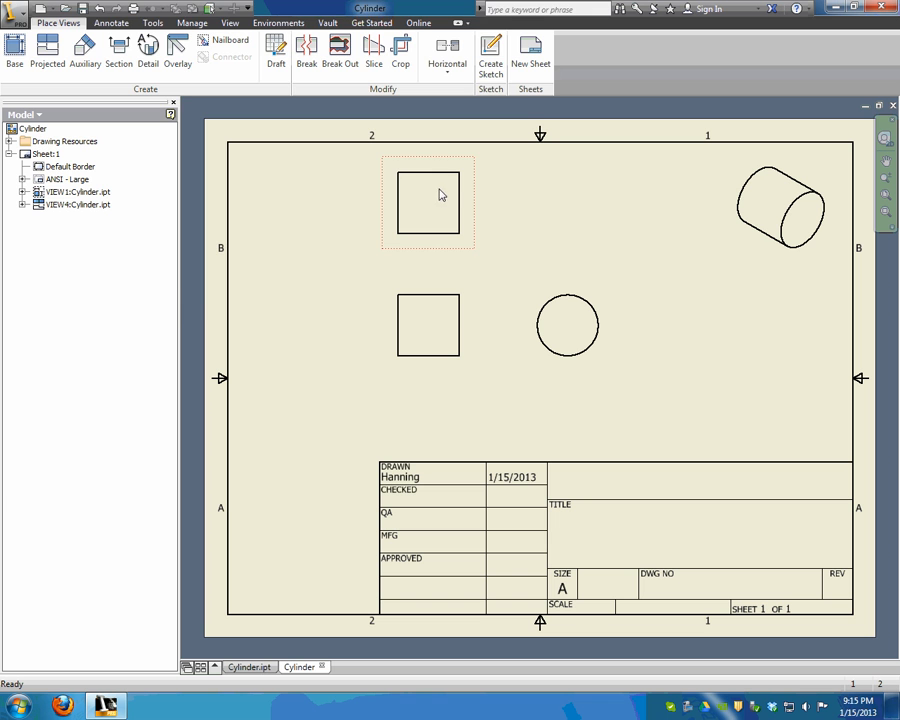
double_click(475, 302)
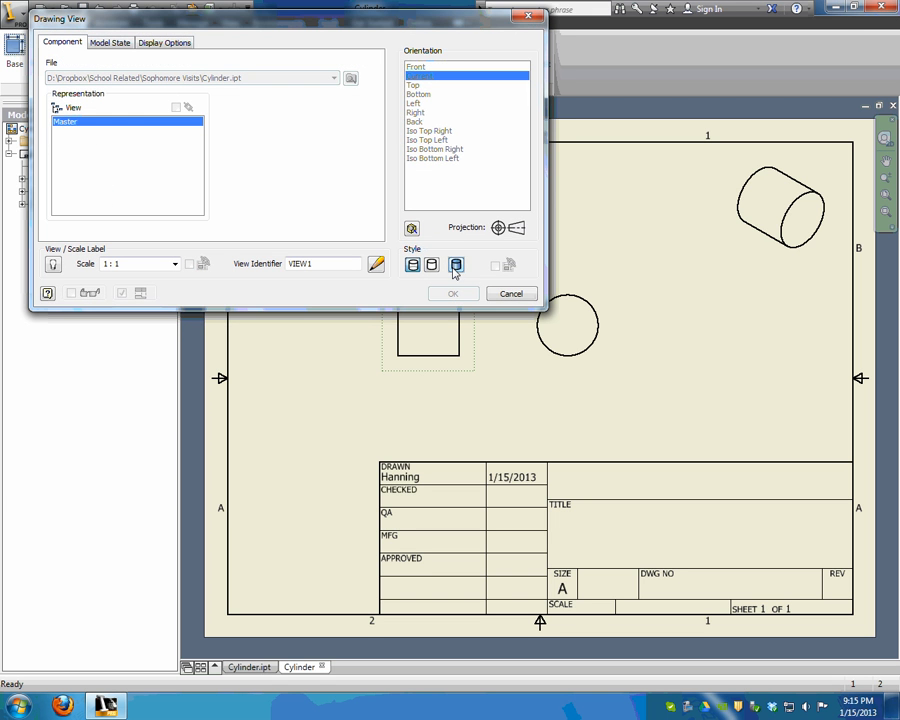
click(456, 265)
click(452, 293)
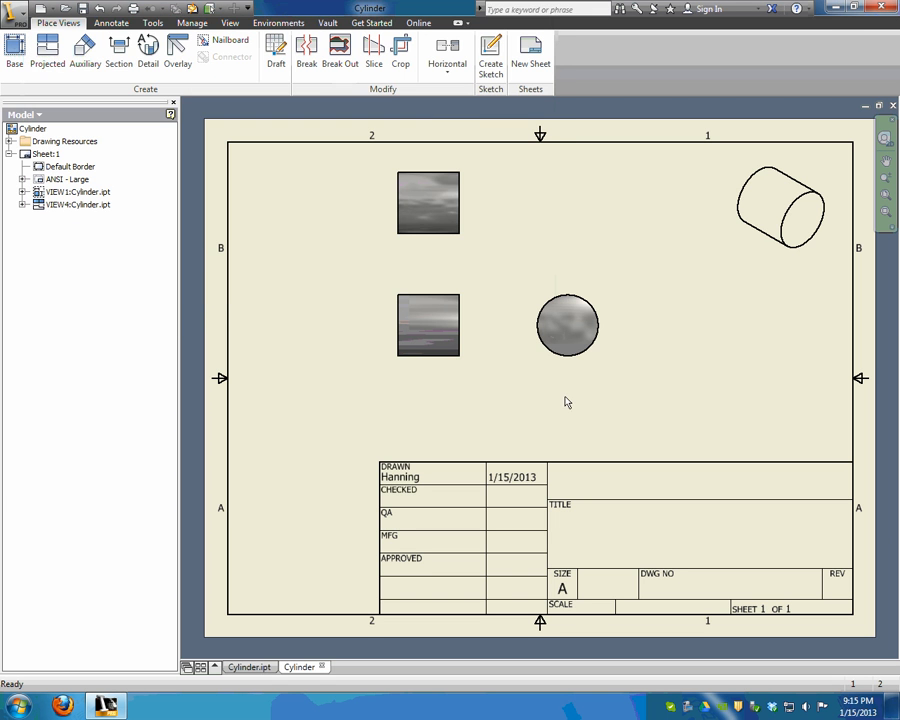
double_click(778, 262)
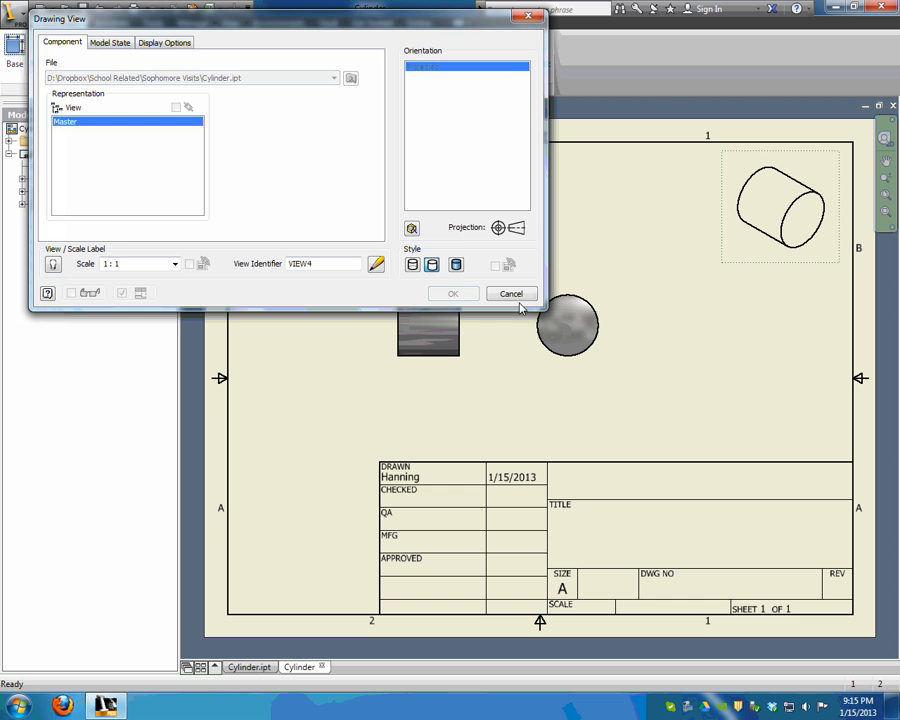
click(453, 293)
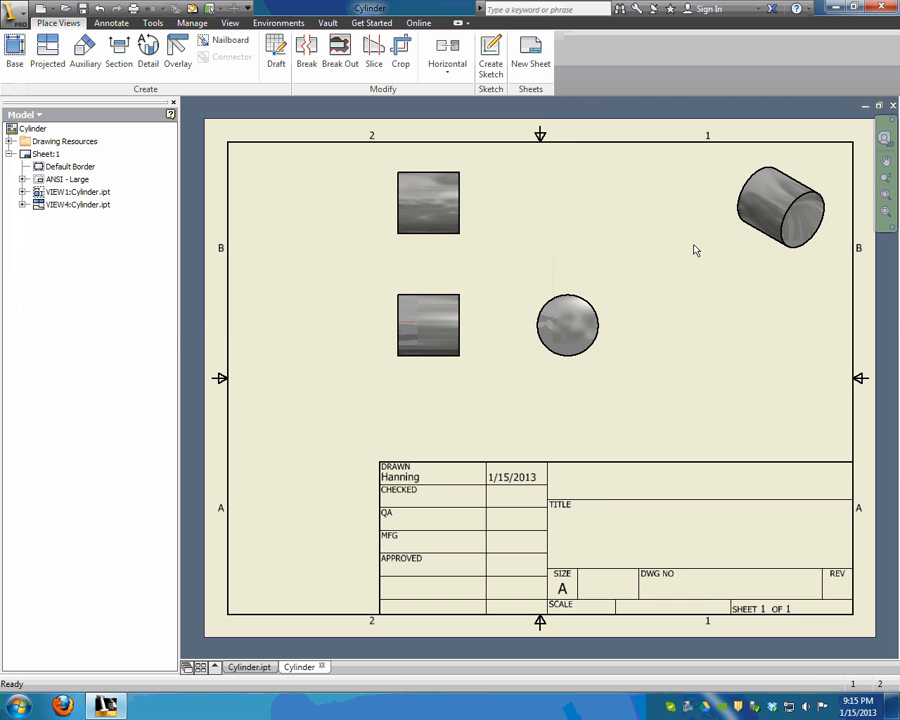
Step: Space the views out by moving the base view down and the circular end view further right
drag(476, 358, 474, 405)
drag(617, 364, 665, 364)
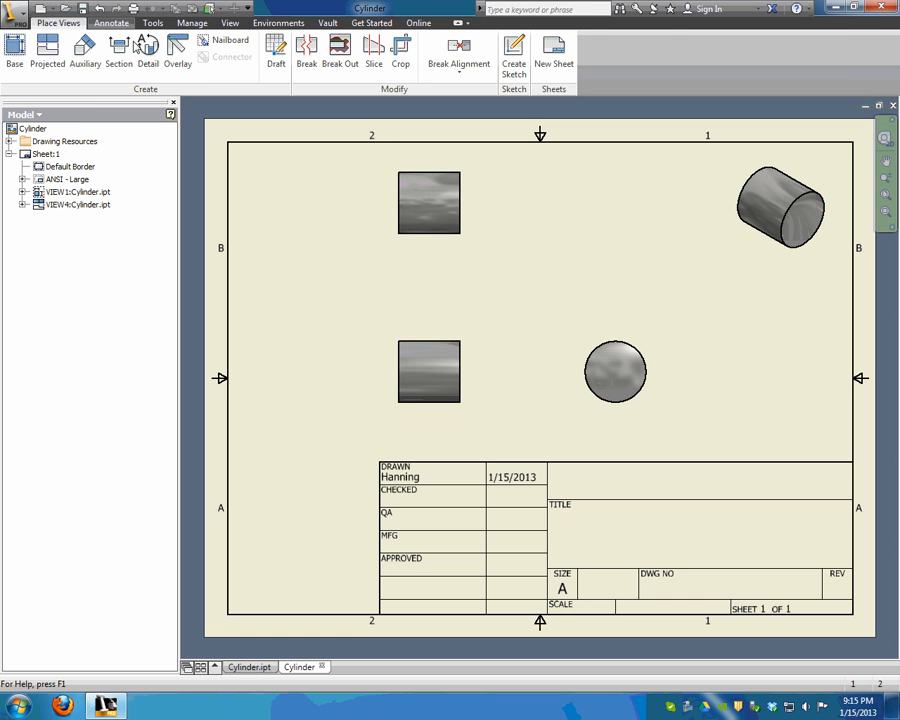
Step: Dimension the diameter of the circular end view and the length of the base view, keeping the default precision and tolerance
click(100, 25)
click(20, 48)
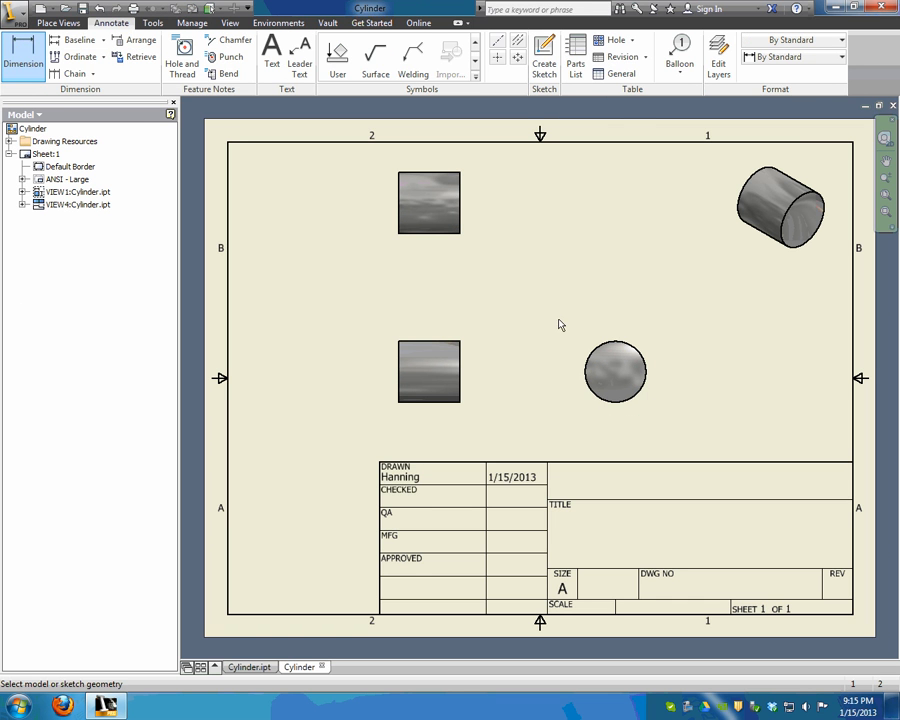
click(632, 350)
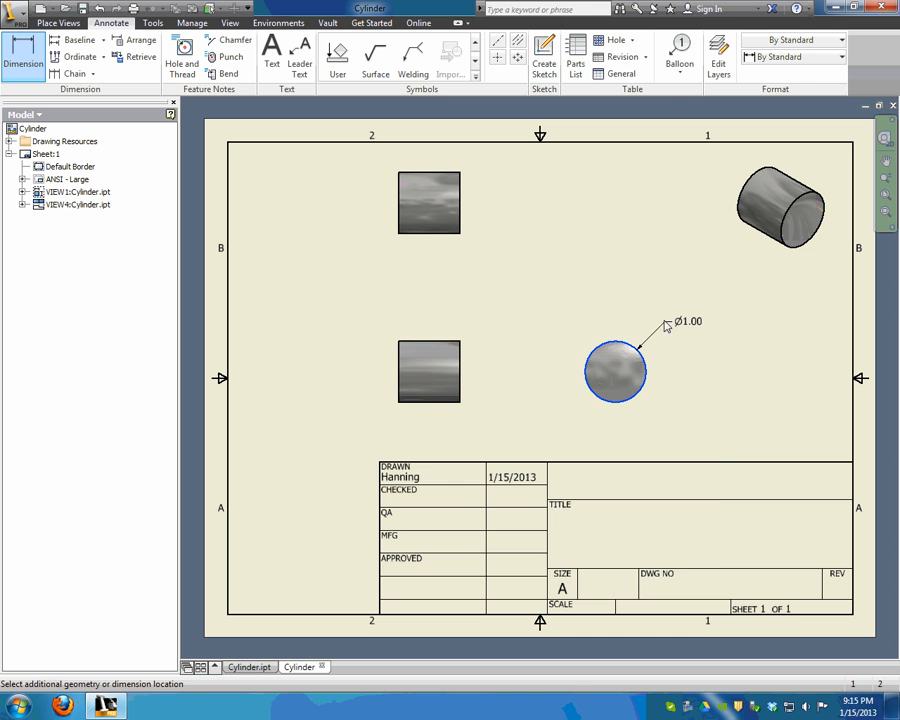
click(530, 321)
click(630, 575)
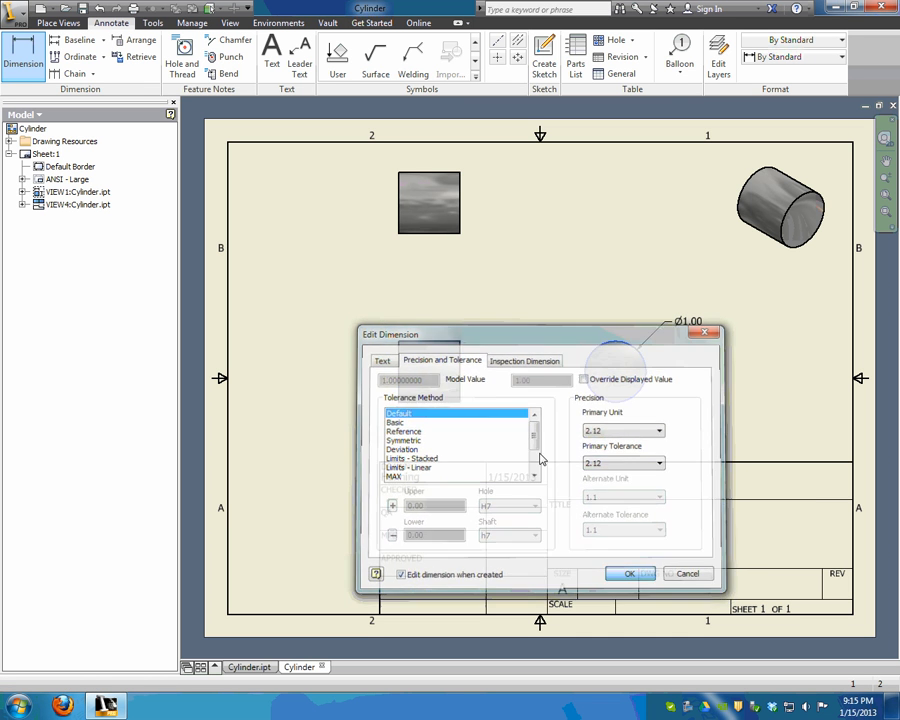
click(440, 342)
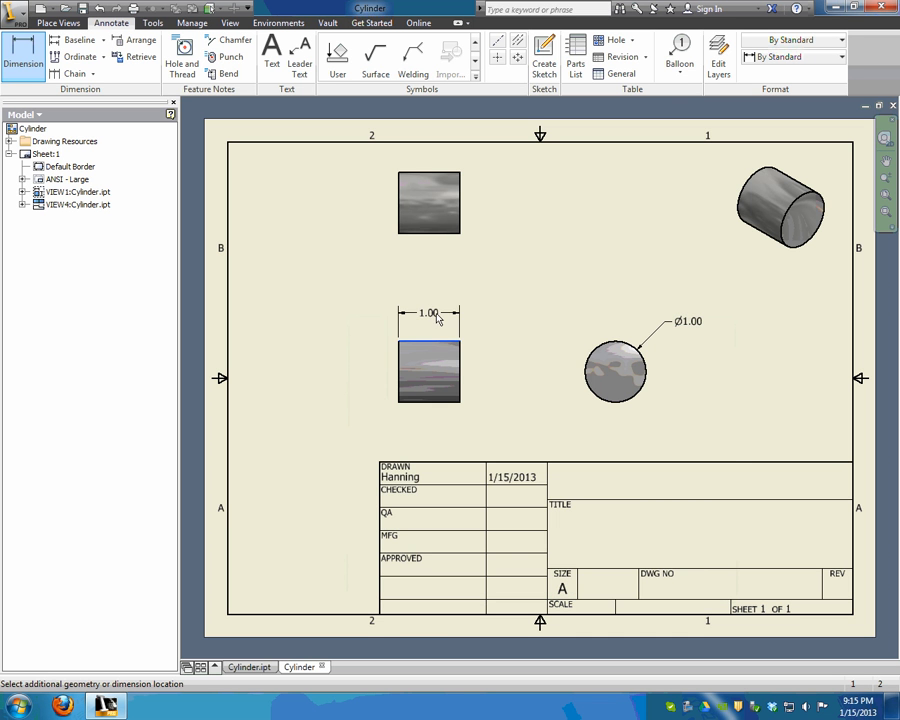
click(440, 312)
click(630, 575)
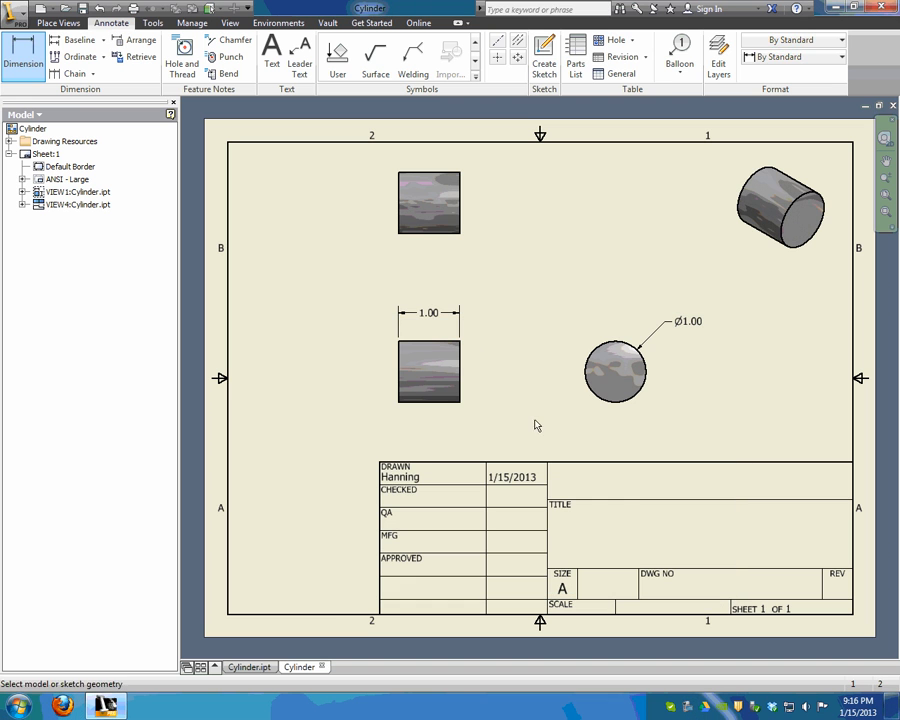
key(Escape)
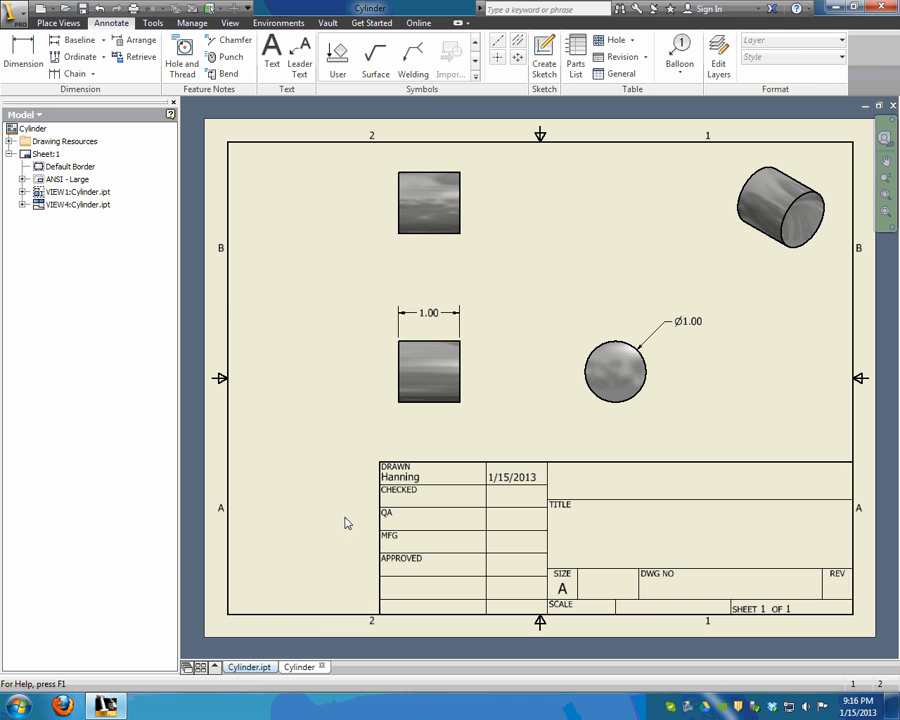
Step: Set the extrusion distance of the cylinder in Cylinder.ipt to 1.5 in
click(258, 667)
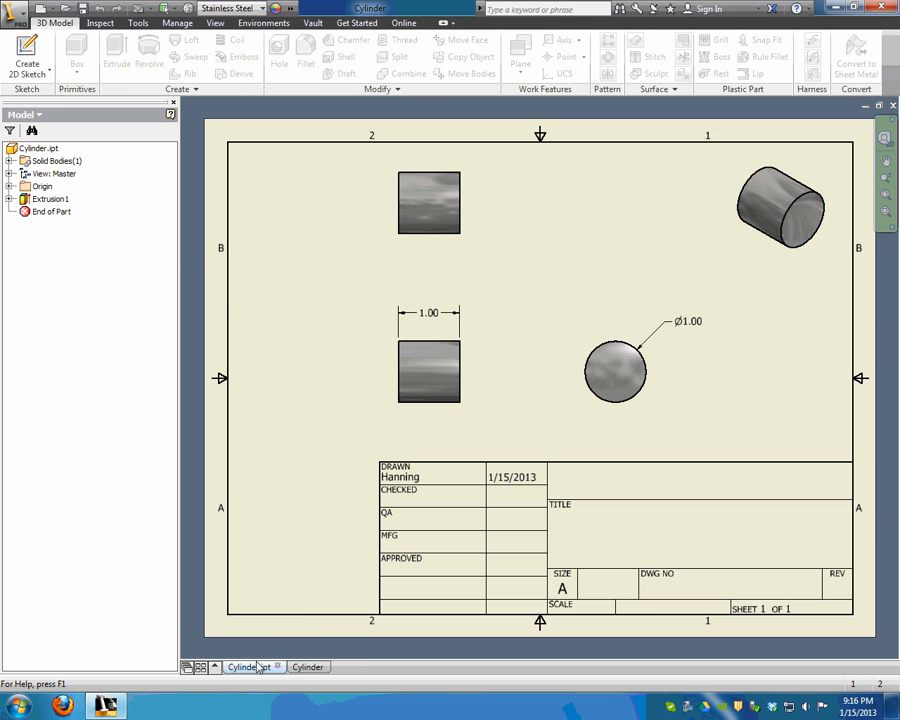
double_click(40, 199)
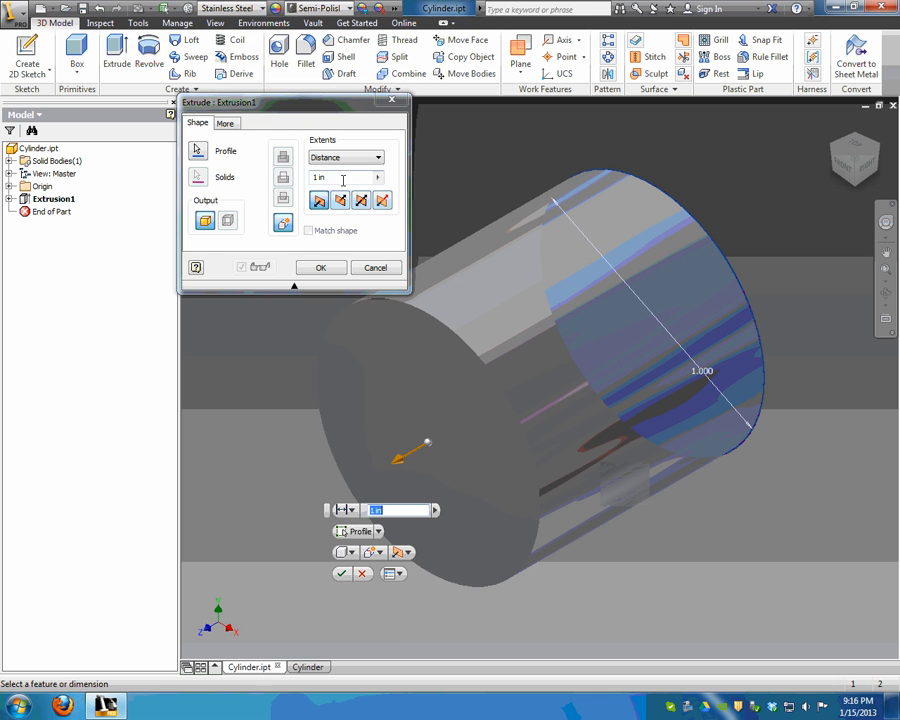
drag(342, 179, 263, 185)
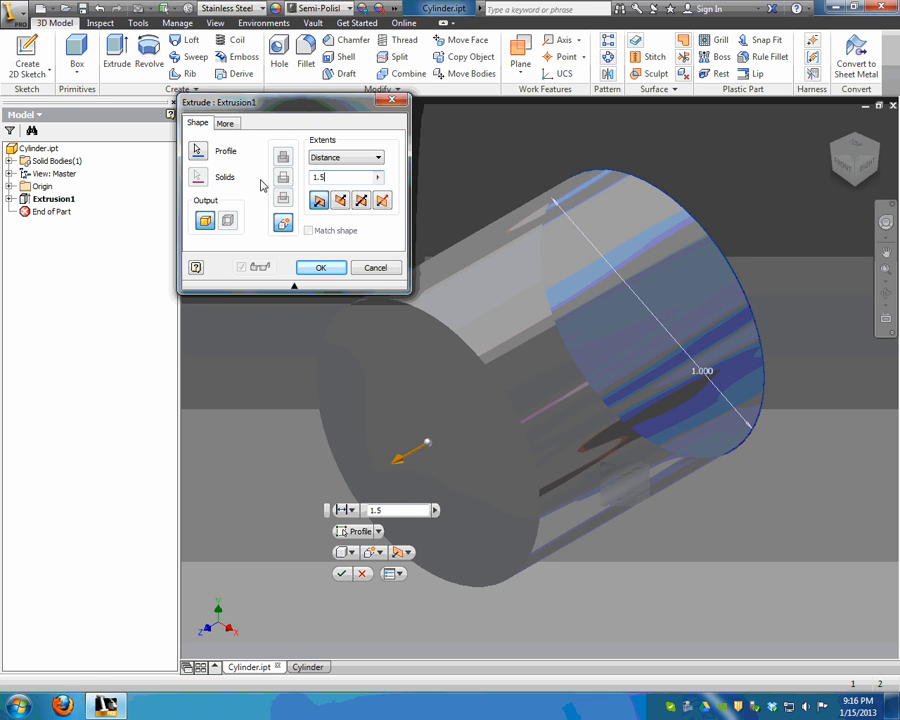
text(1.5)
key(Return)
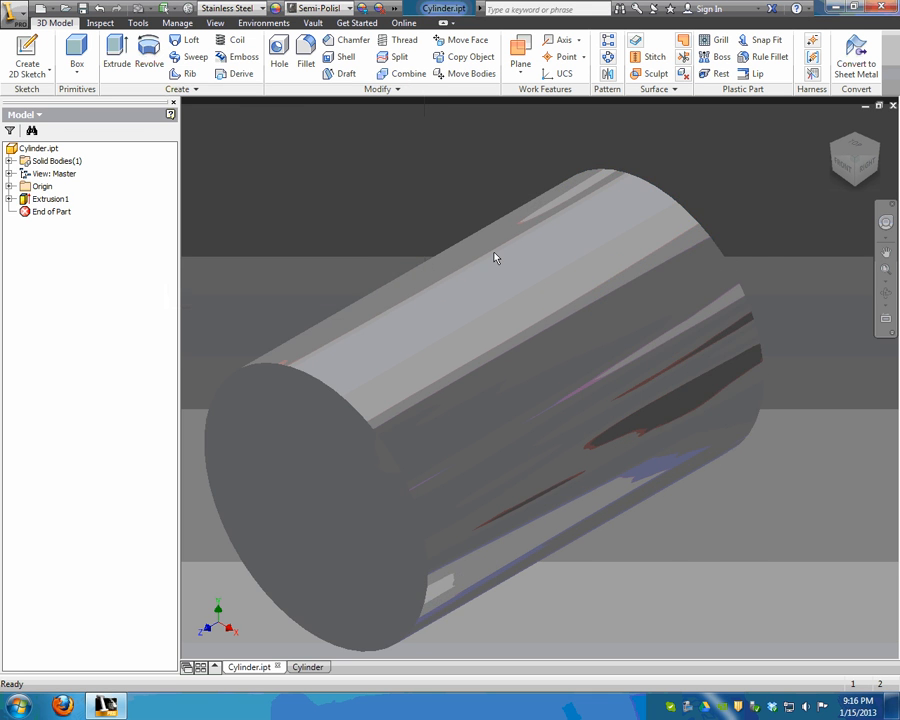
key(F6)
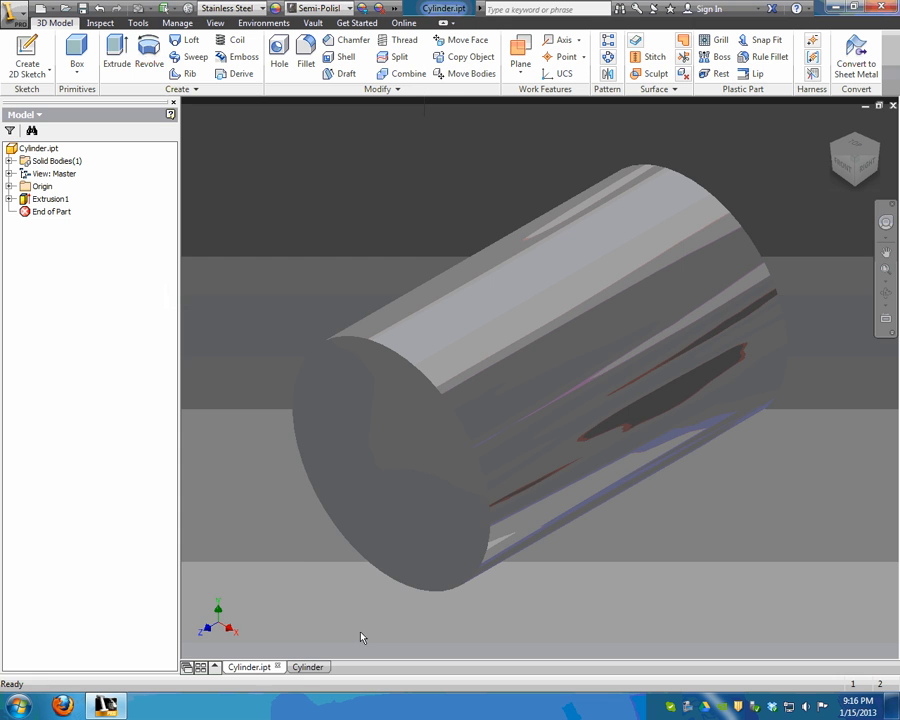
Step: Return to the Cylinder drawing and center the base view's length dimension text between its extension lines
click(308, 667)
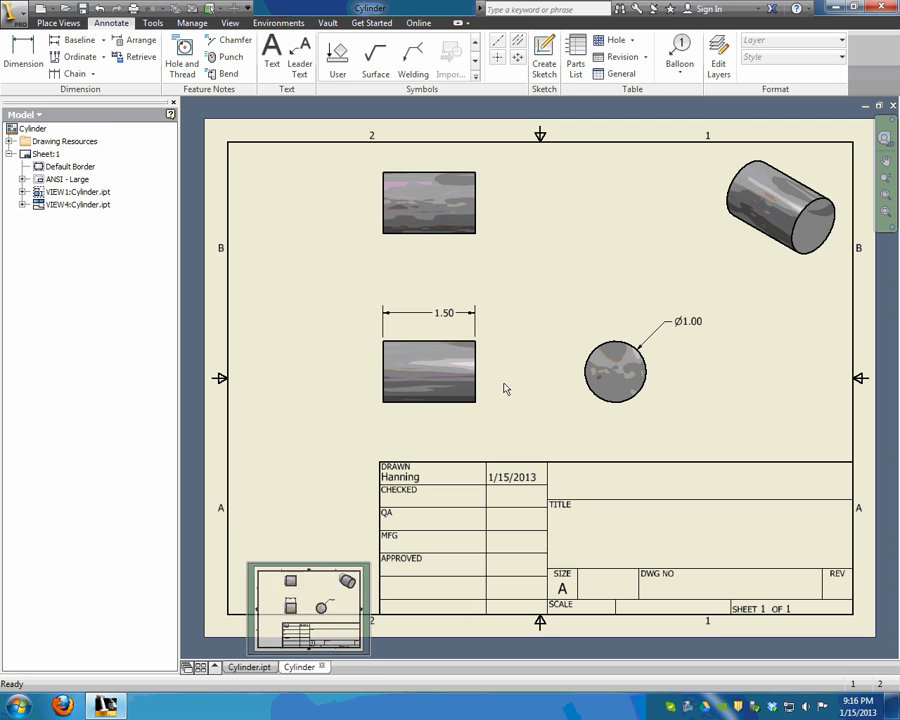
drag(450, 322, 430, 318)
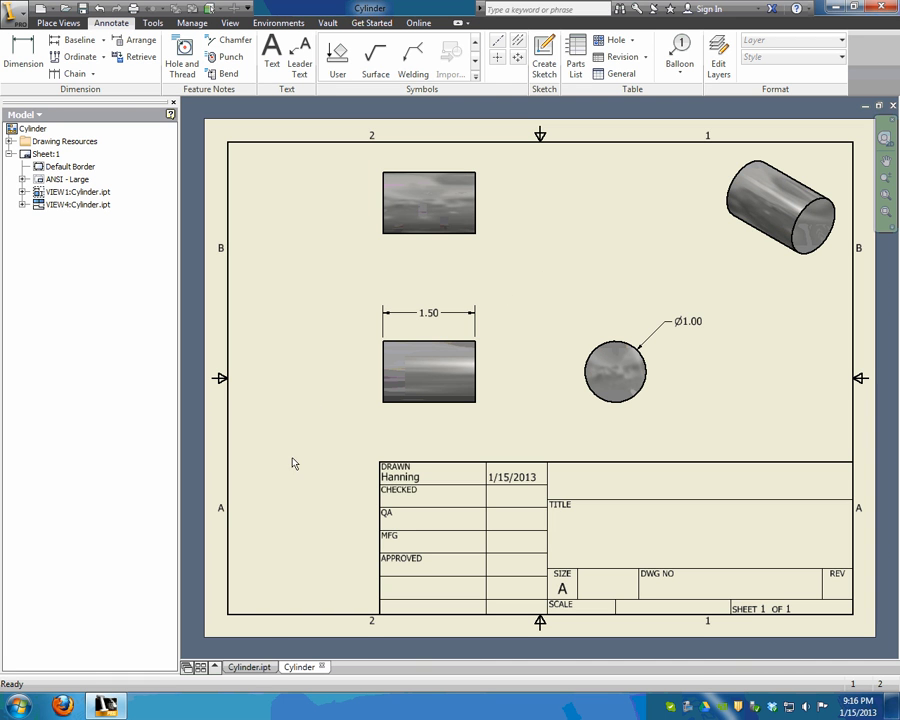
Step: In Cylinder.ipt, sketch a small rectangle around the center of the cylinder's front end face and finish the sketch
click(250, 667)
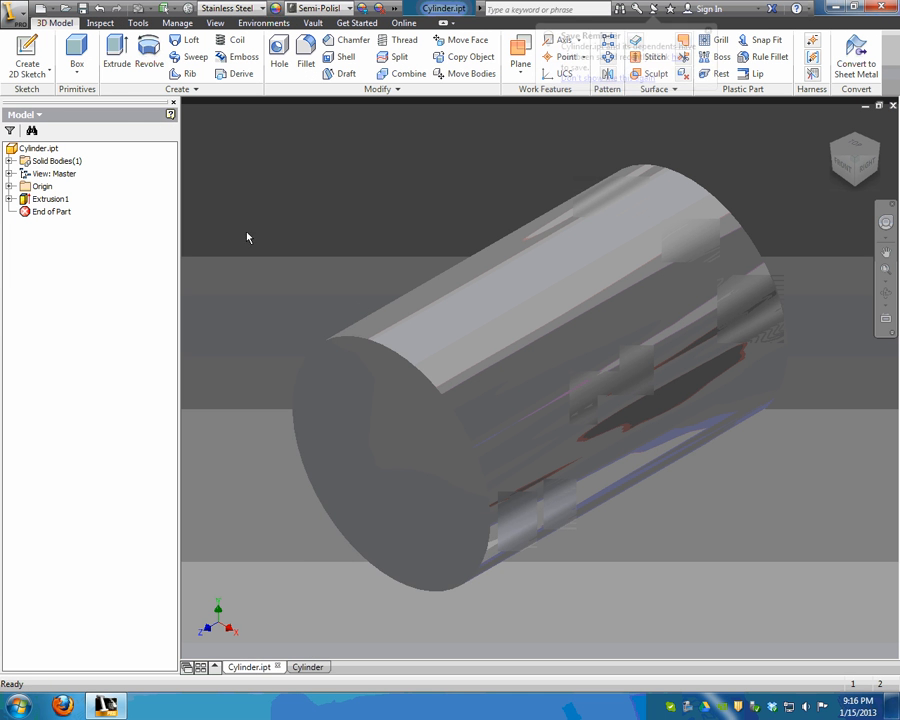
click(30, 68)
click(379, 446)
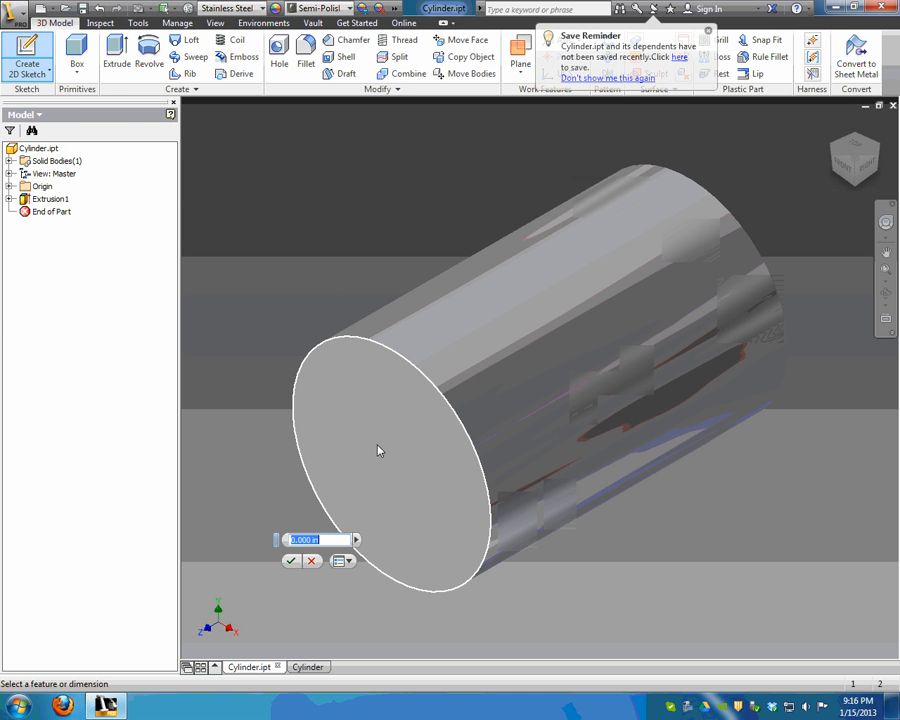
key(Escape)
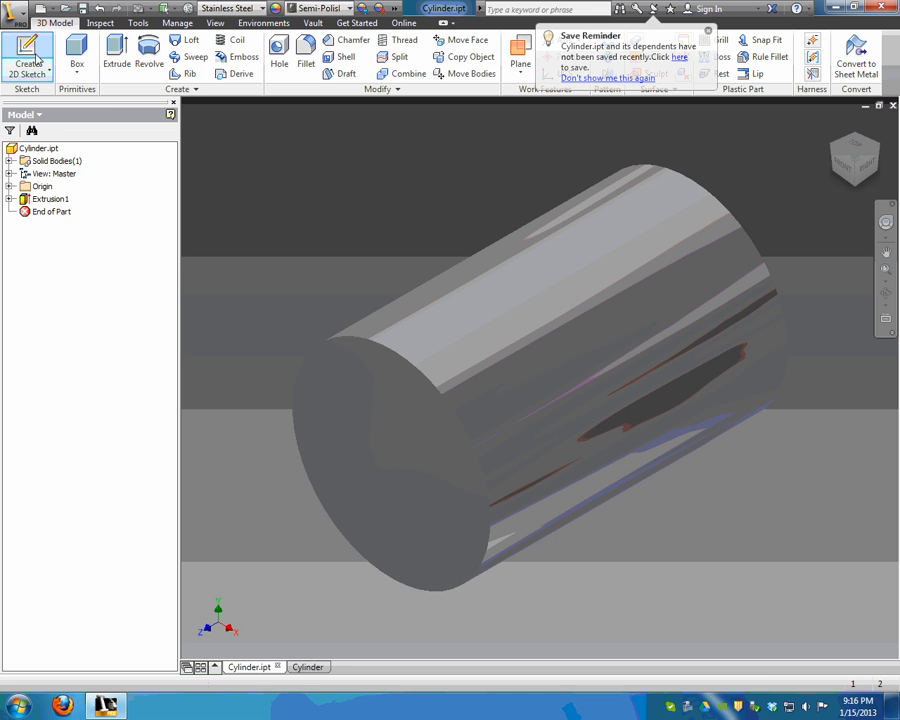
click(34, 57)
click(370, 403)
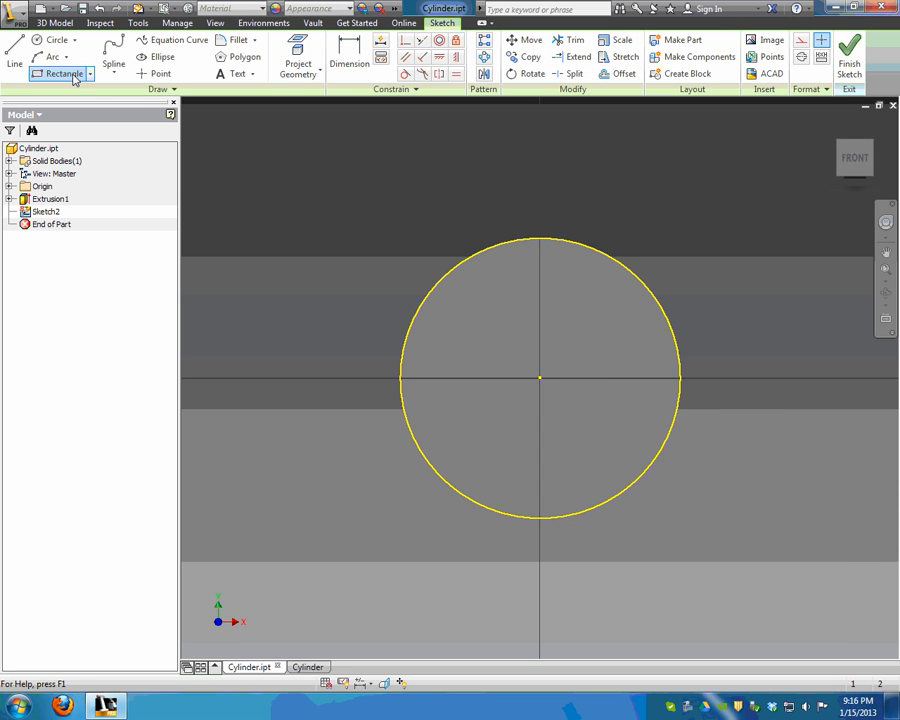
click(70, 74)
click(497, 332)
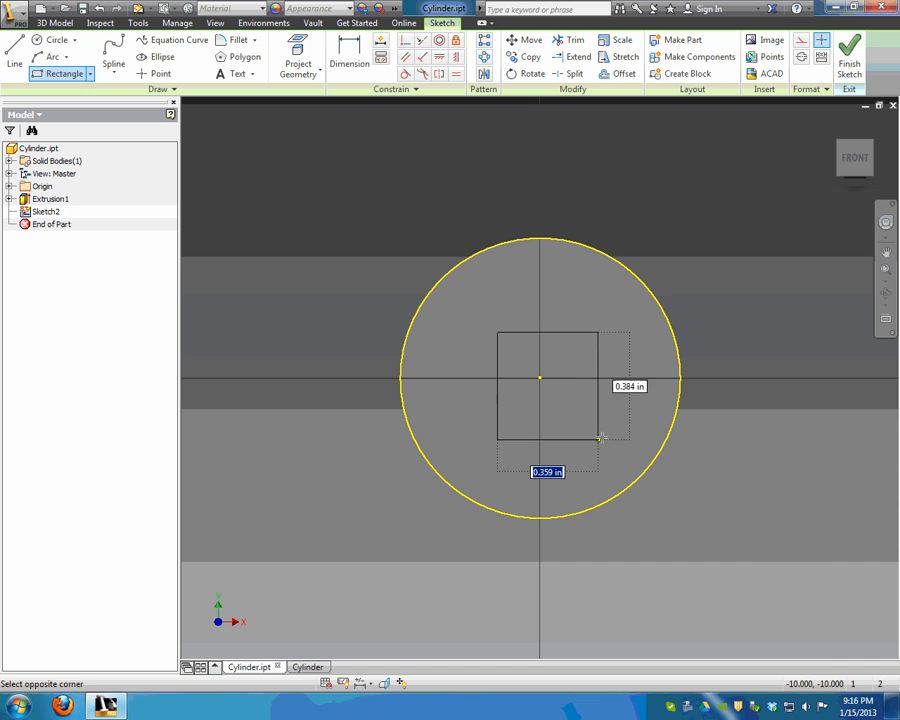
click(582, 428)
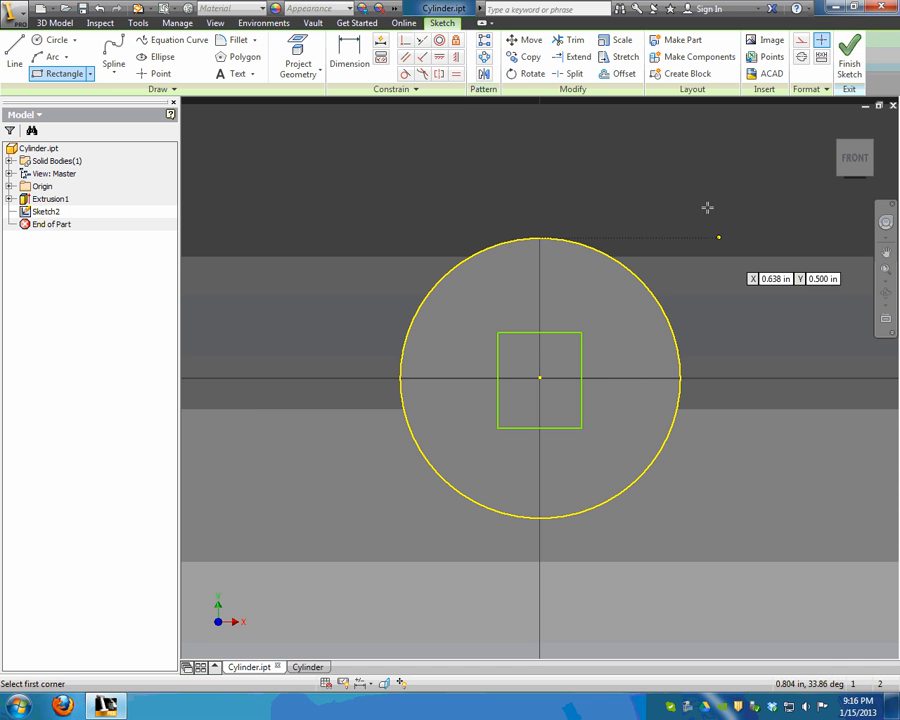
click(843, 84)
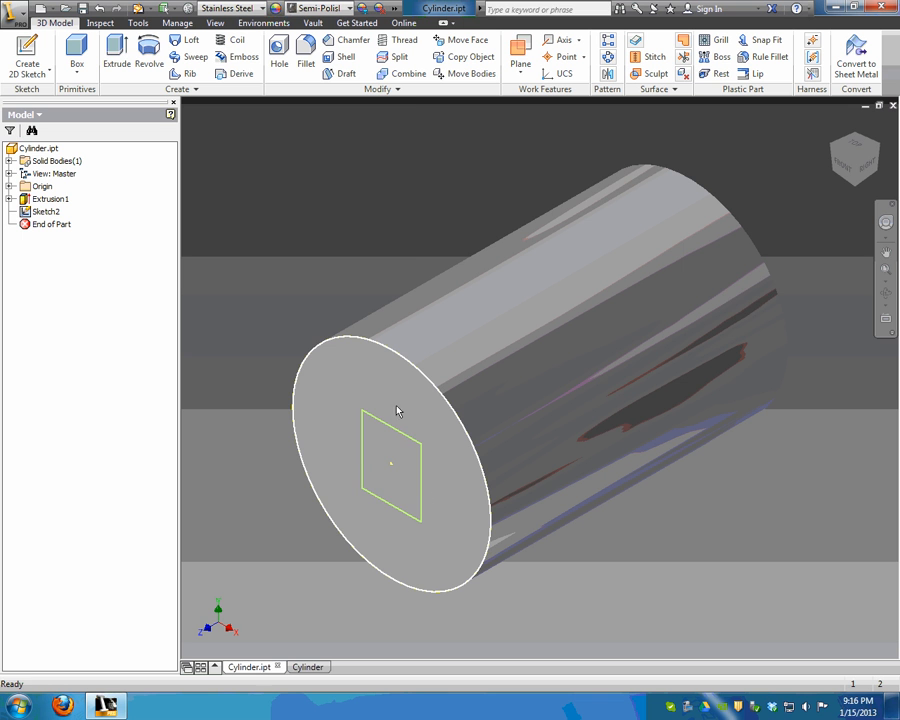
Step: Extrude the rectangle as a cut with extents set to All, making a rectangular hole through the cylinder
click(117, 52)
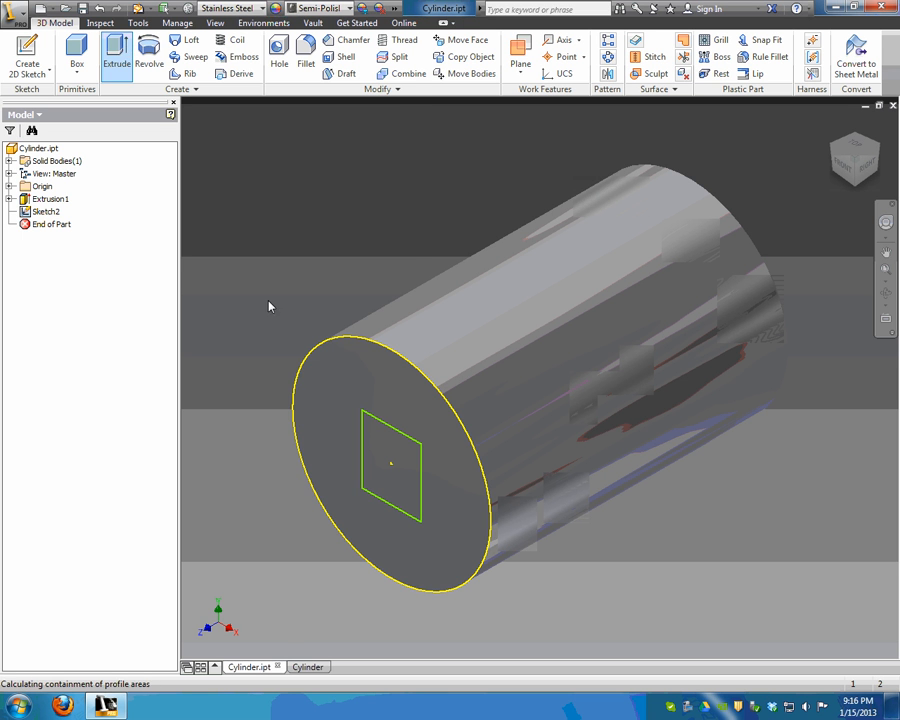
click(390, 466)
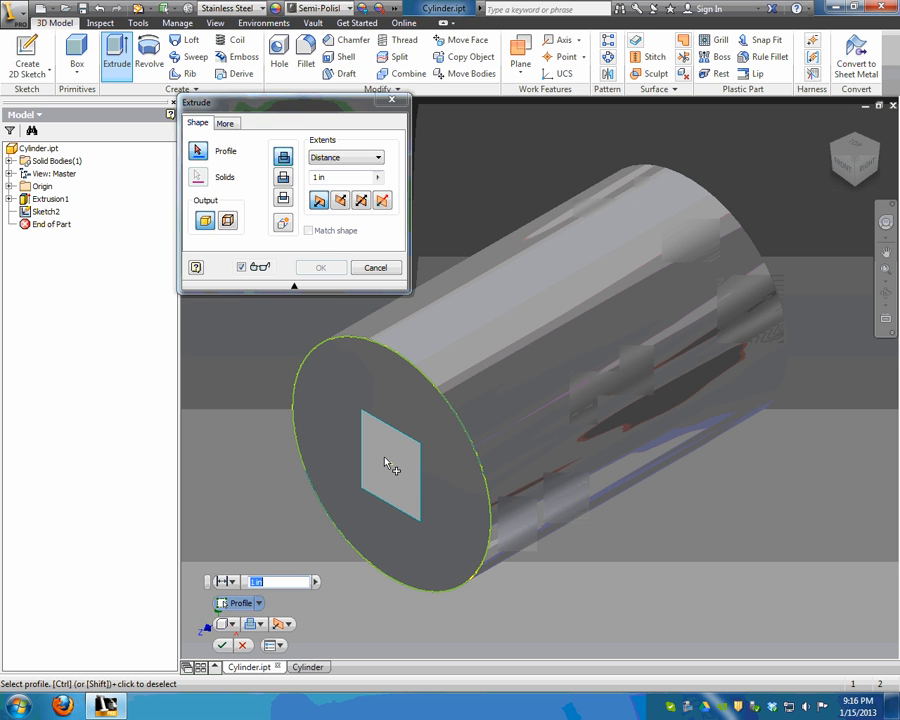
click(283, 178)
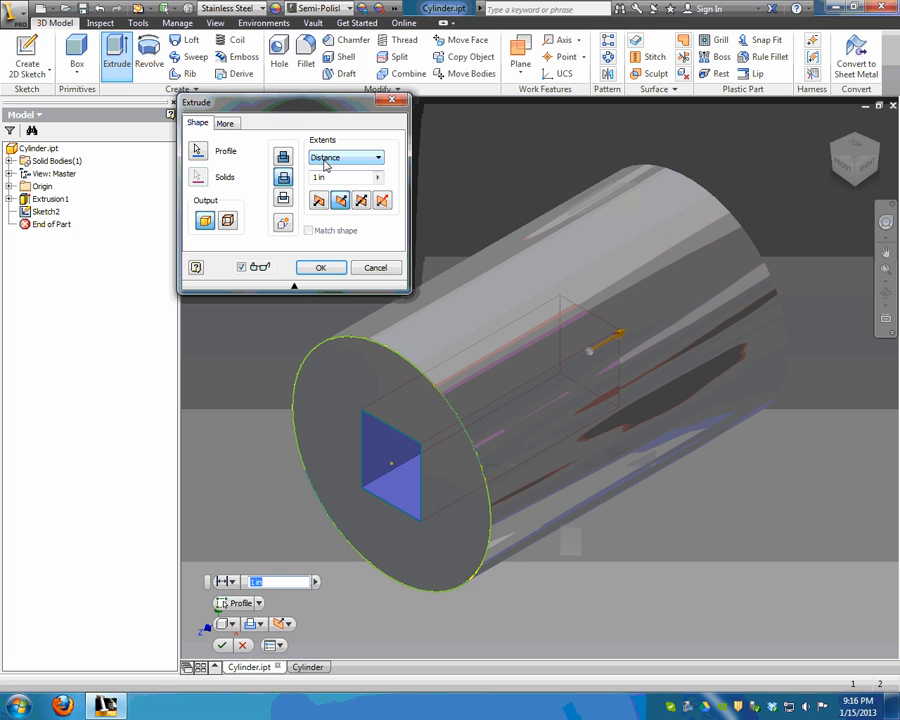
click(325, 160)
click(325, 199)
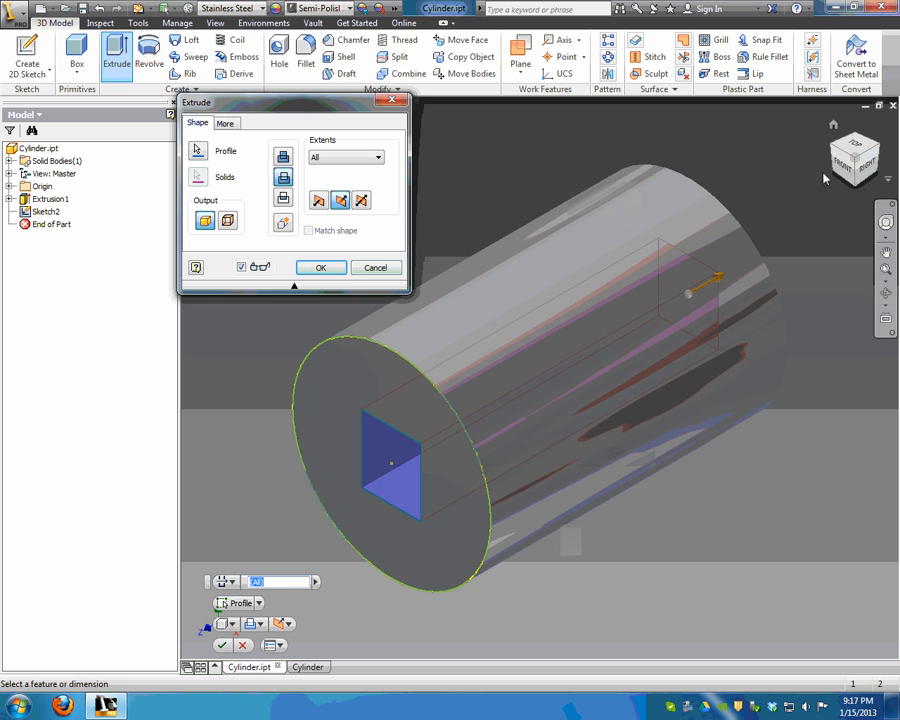
mouse_move(856, 162)
mouse_down()
mouse_move(806, 160)
mouse_move(838, 162)
mouse_up()
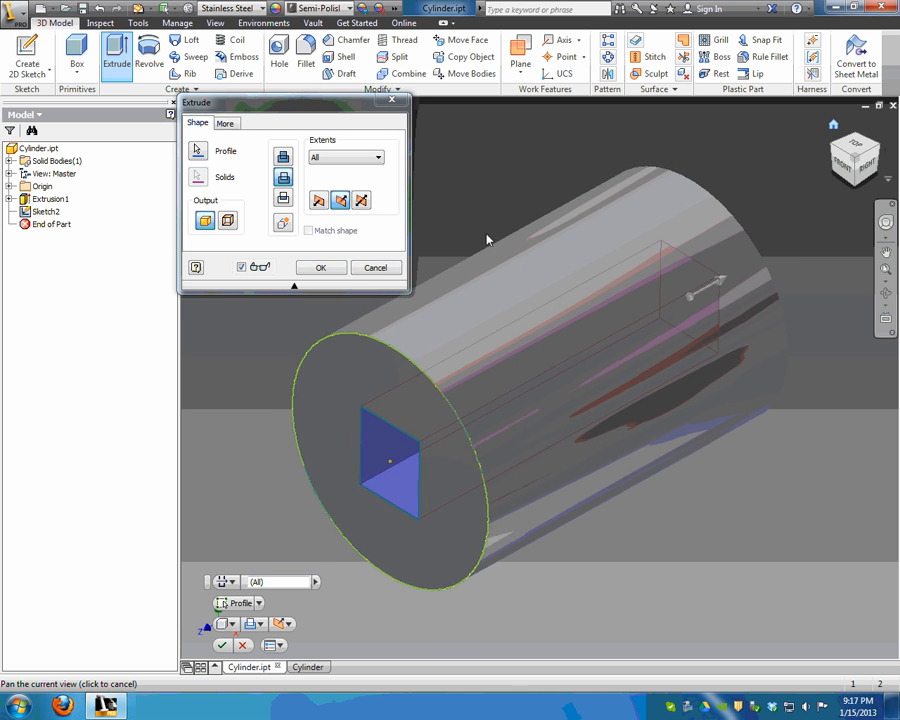
click(328, 267)
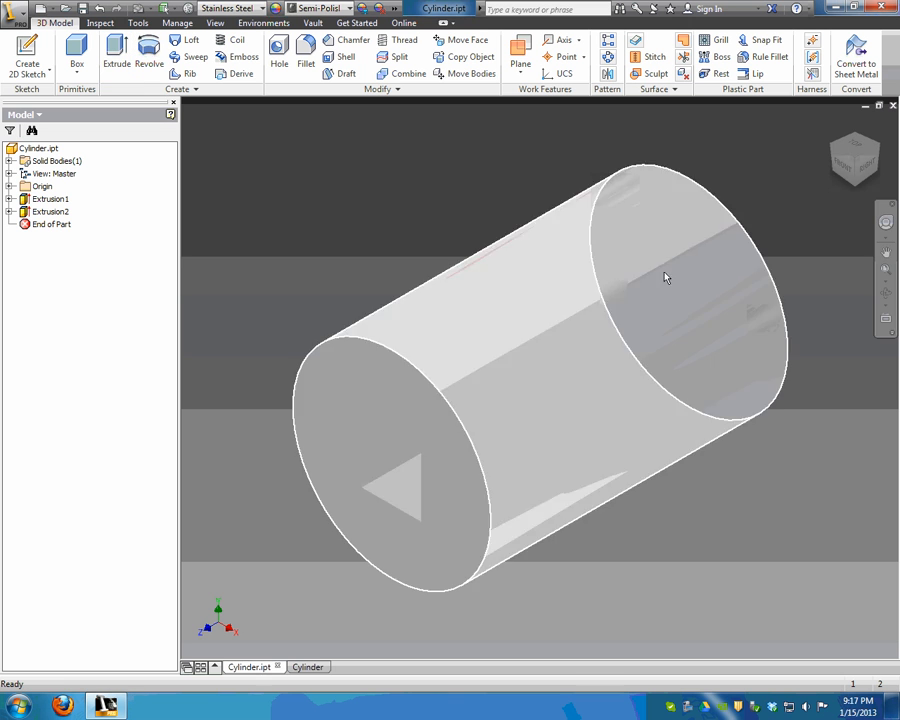
Step: Set the part's material to Brass, Soft Yellow
mouse_move(844, 167)
mouse_down()
mouse_move(864, 165)
mouse_move(848, 166)
mouse_move(855, 161)
mouse_up()
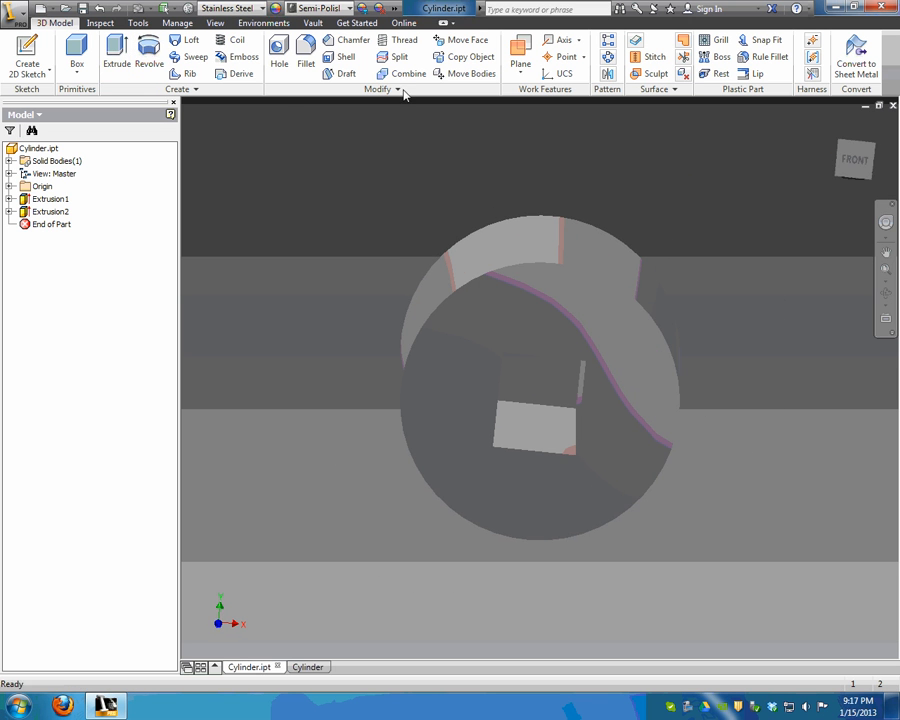
click(227, 9)
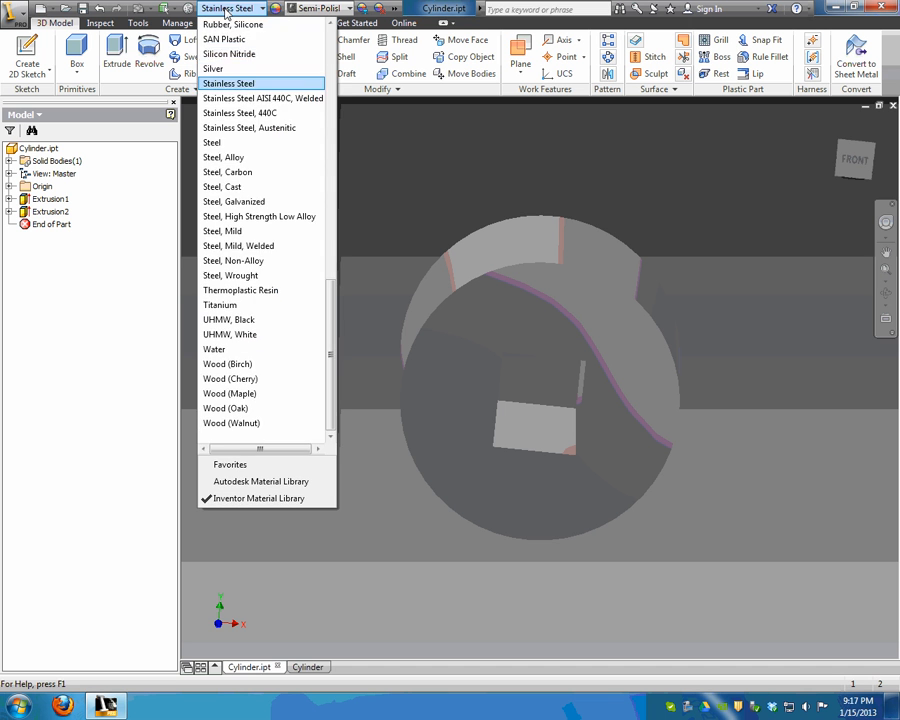
scroll(235, 262, up, 9)
scroll(235, 276, up, 5)
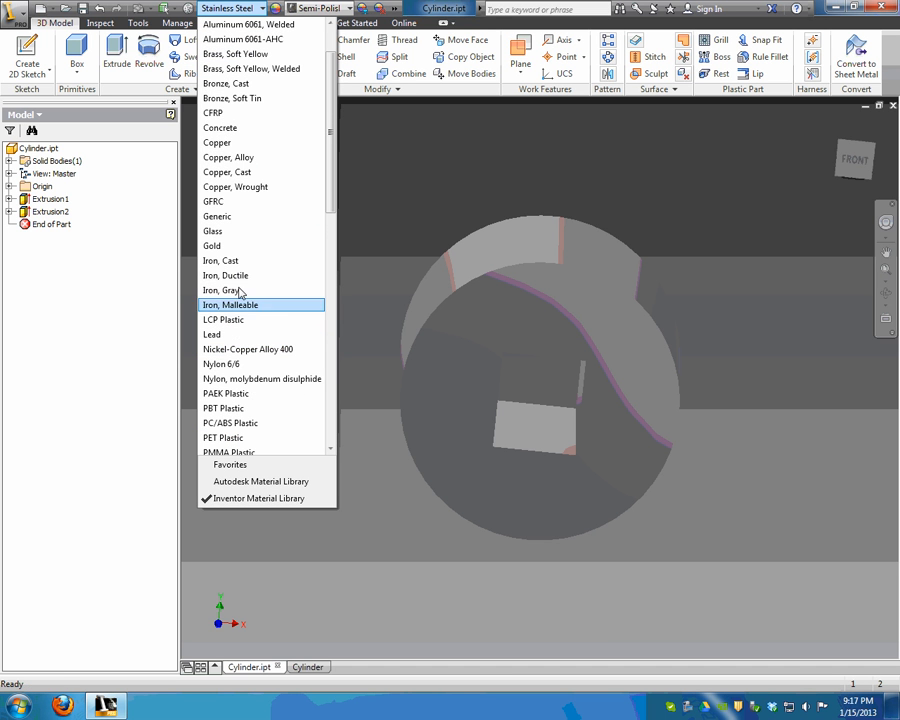
scroll(238, 290, up, 2)
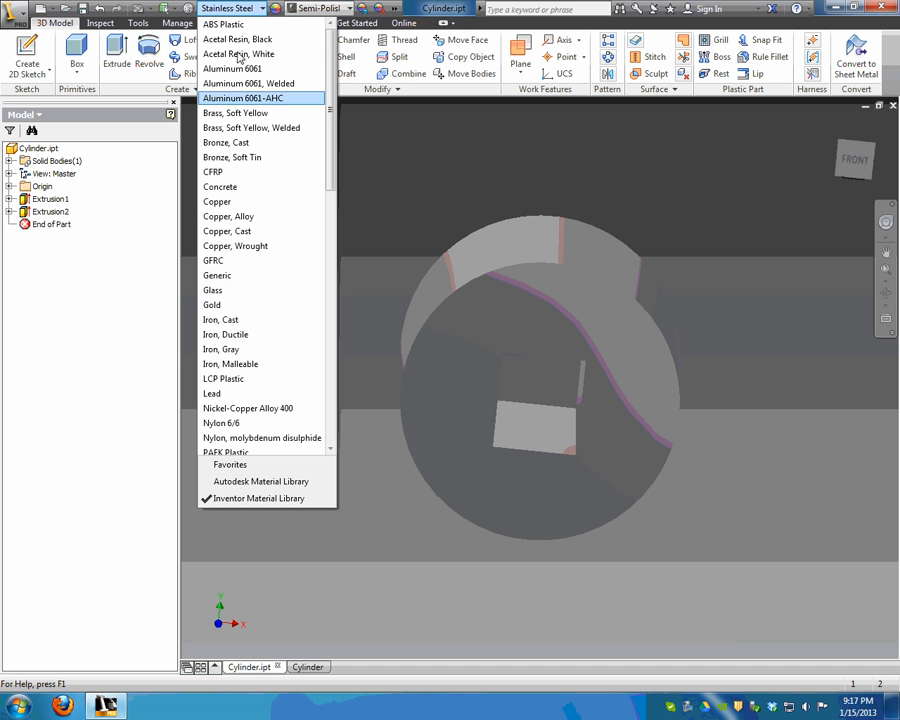
click(238, 113)
Step: Set the part's material to Gold and return the model to its home view
click(855, 152)
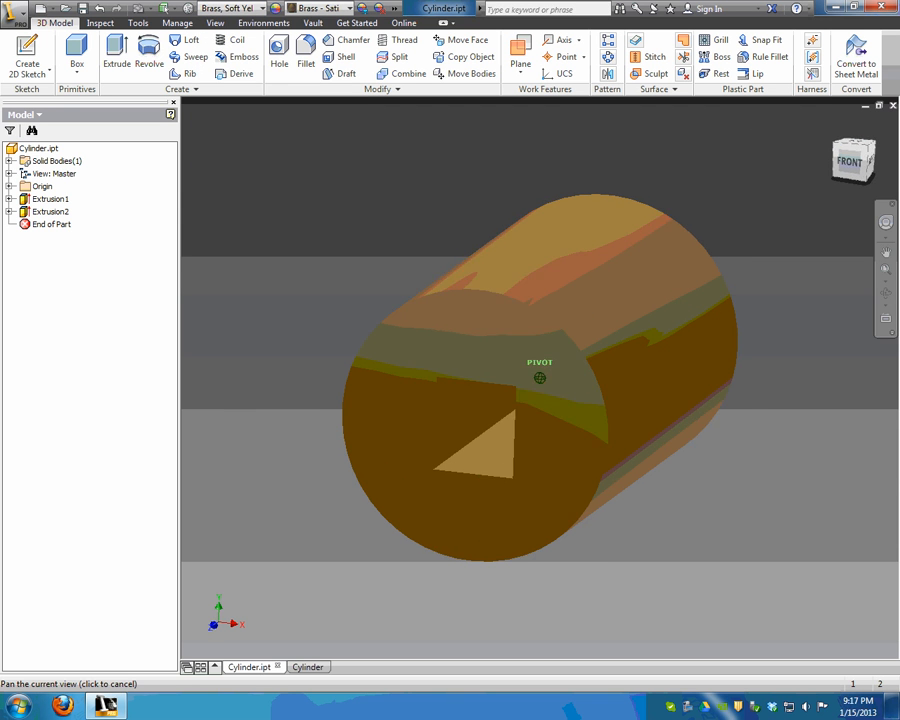
click(226, 16)
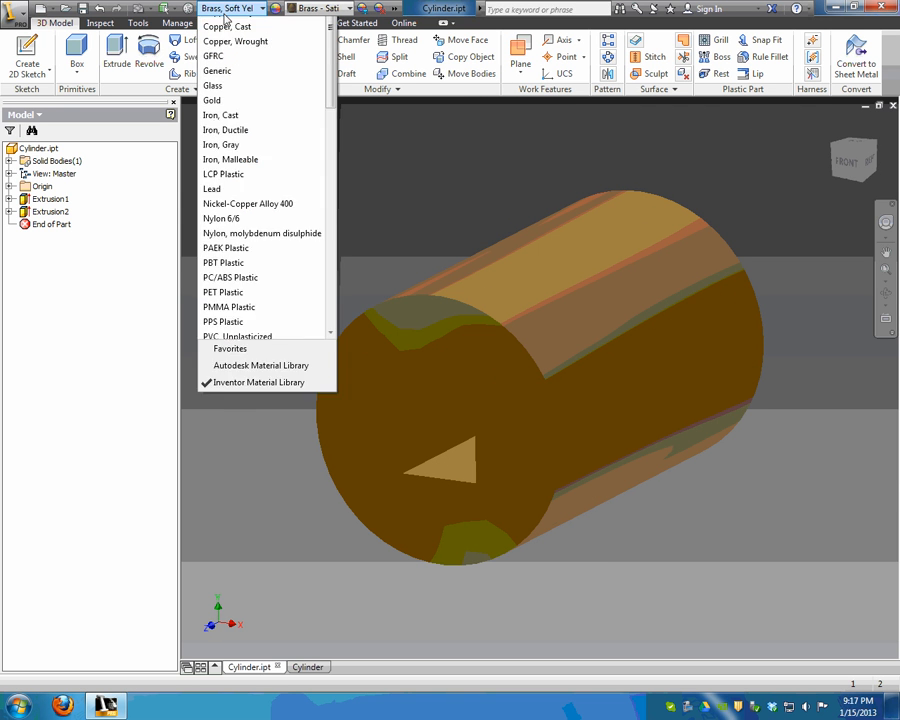
click(228, 219)
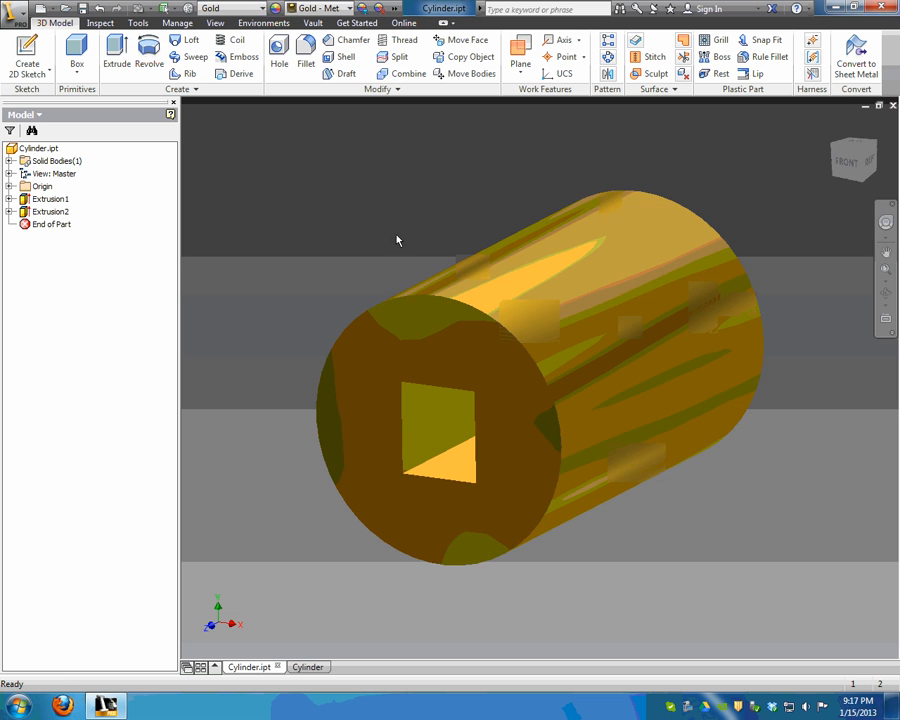
mouse_move(864, 163)
mouse_down()
mouse_move(855, 157)
mouse_move(860, 174)
mouse_up()
click(834, 127)
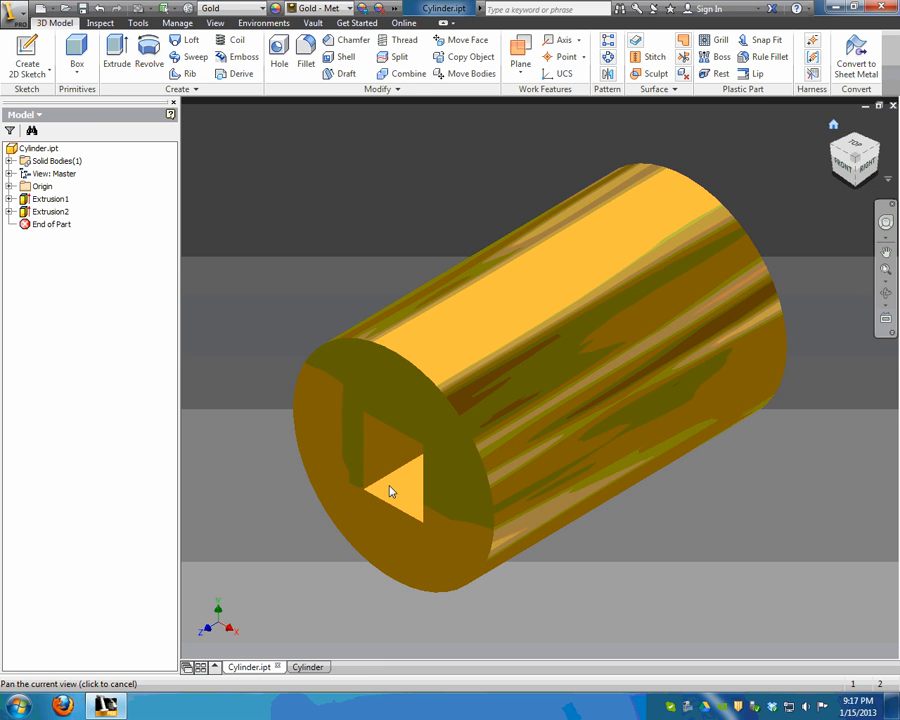
Step: Return to the Cylinder drawing and save it as Cylinder.idw in the Sophomore Visits folder, together with the modified Cylinder.ipt
click(312, 666)
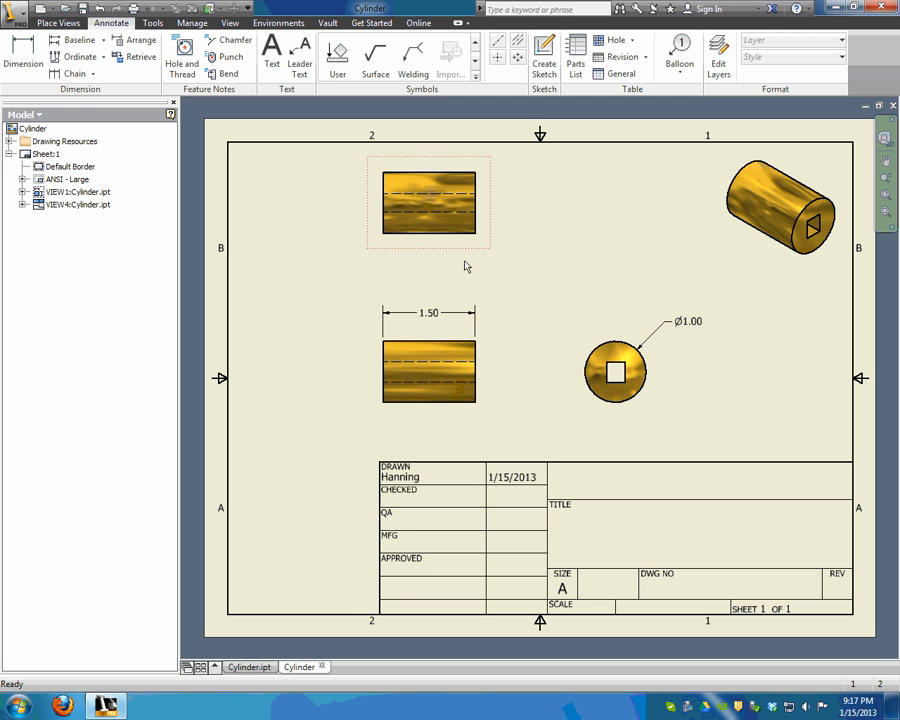
click(83, 8)
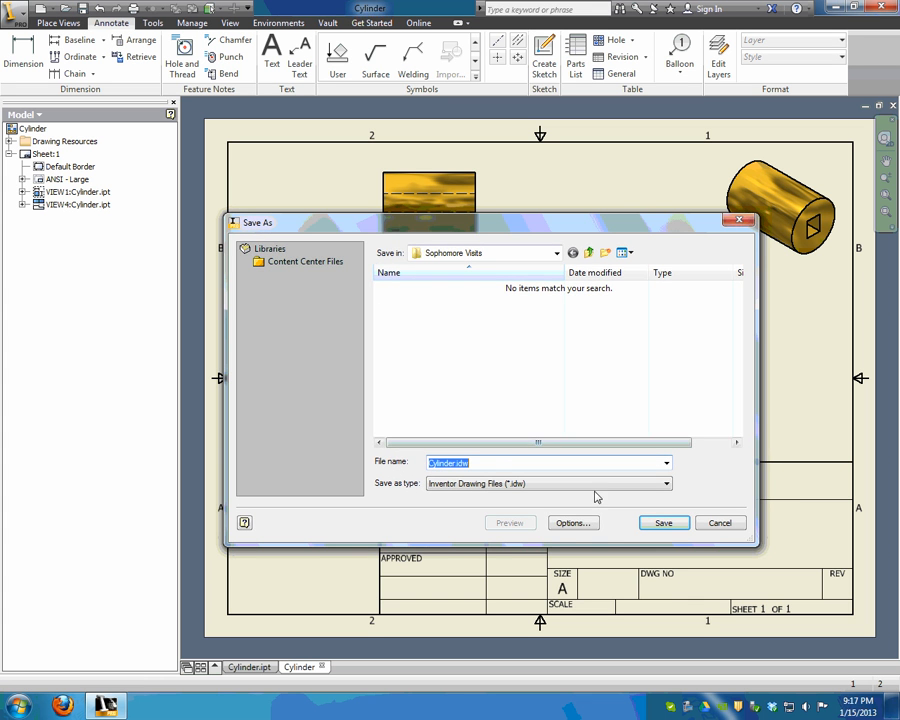
click(664, 523)
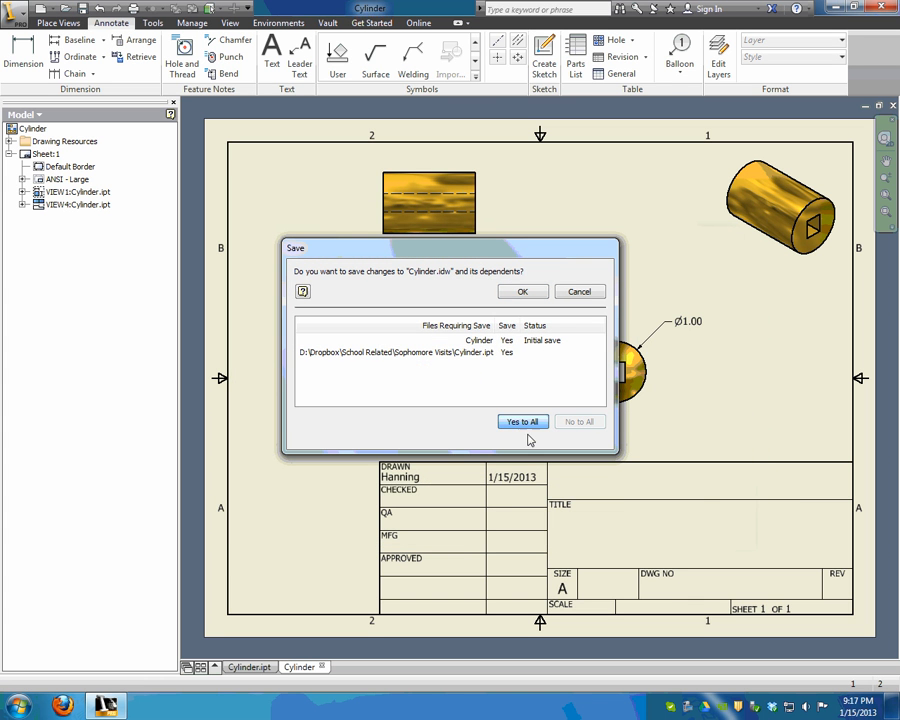
click(526, 291)
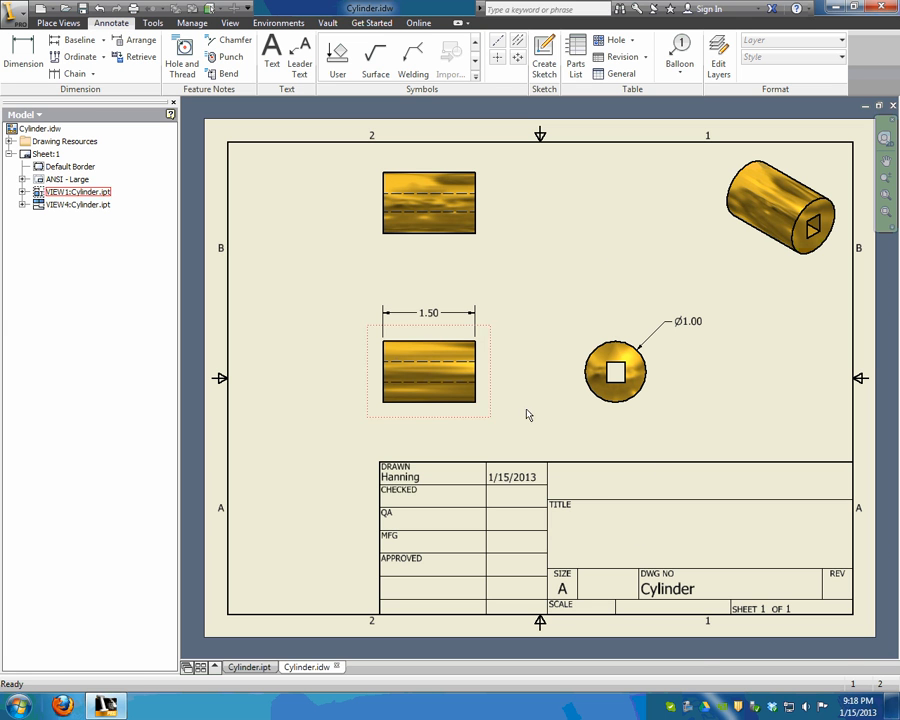
right_click(686, 708)
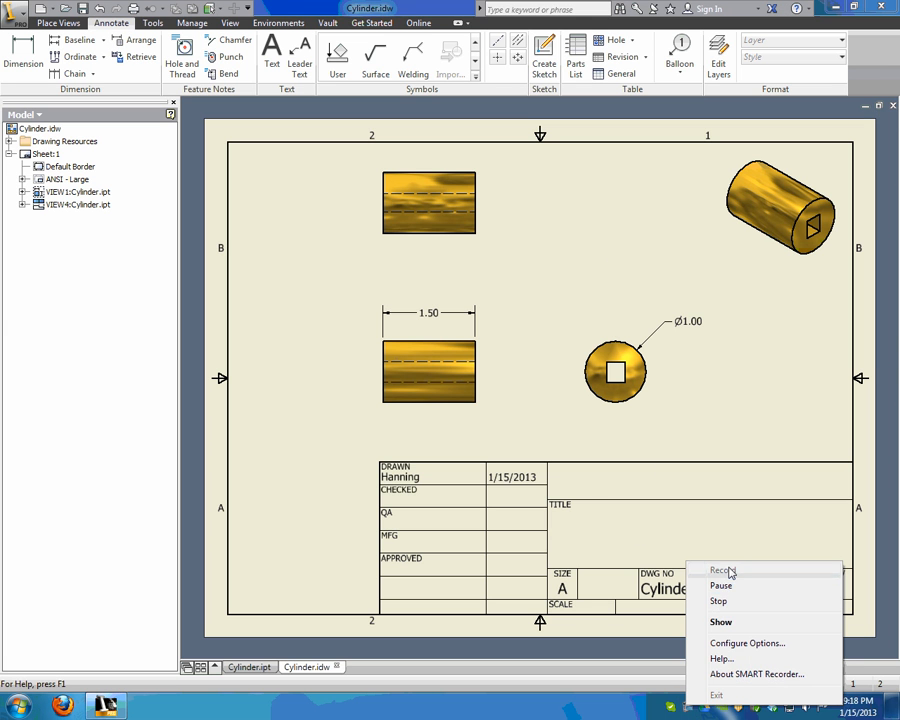